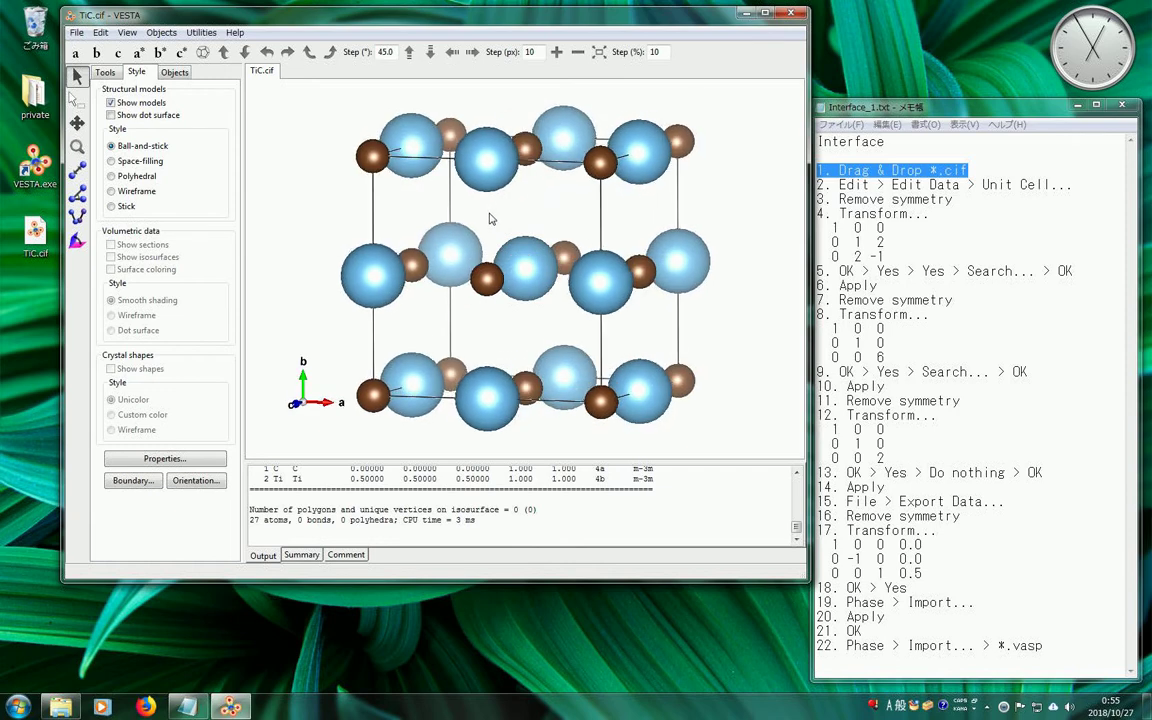
Open the unit cell data of the TiC structure and remove its symmetry.
left_click_drag(1076, 186, 818, 186)
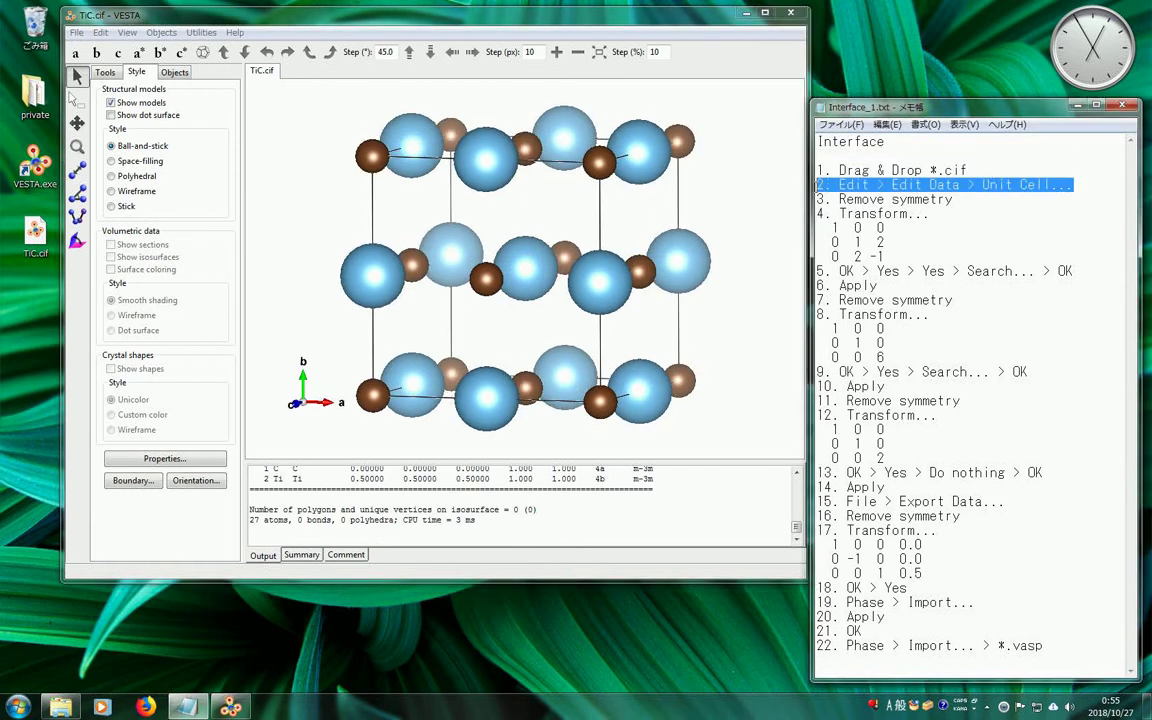
left_click(100, 32)
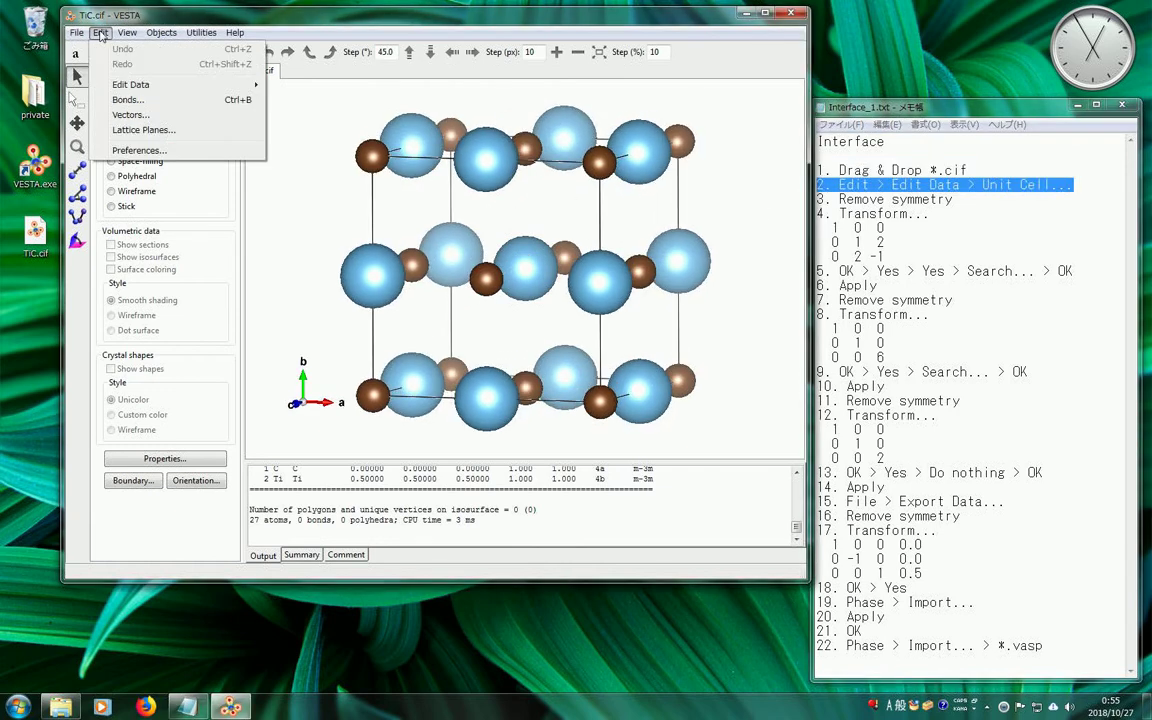
mouse_move(157, 87)
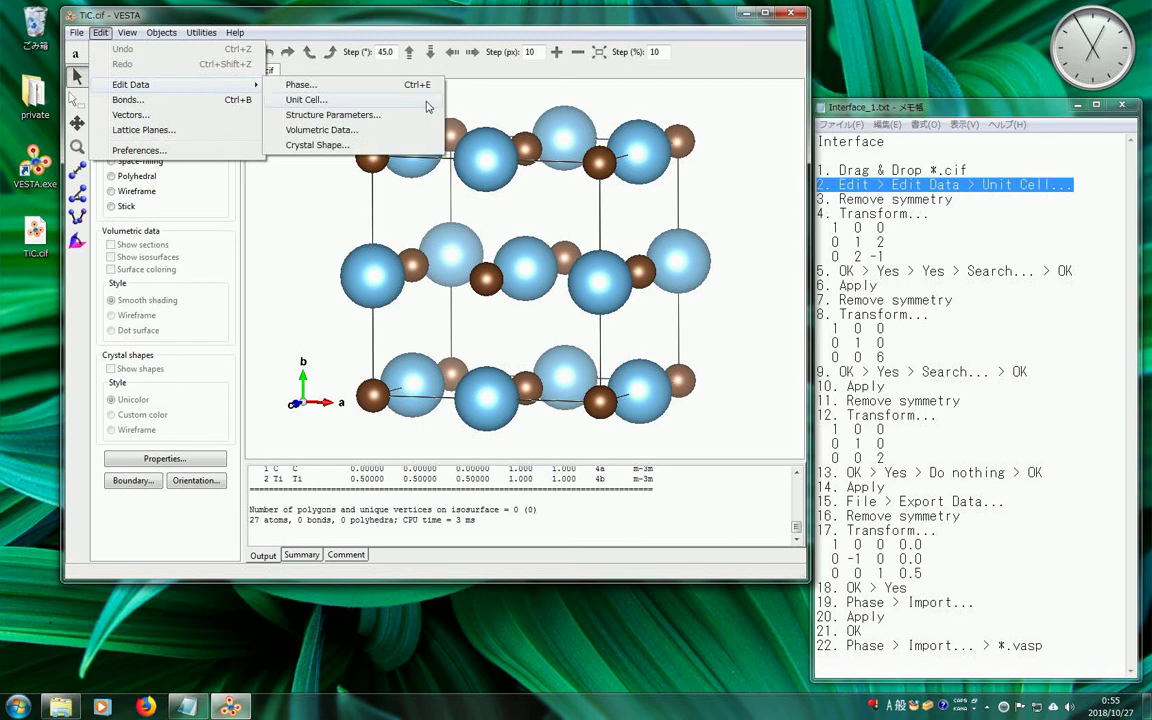
left_click(427, 102)
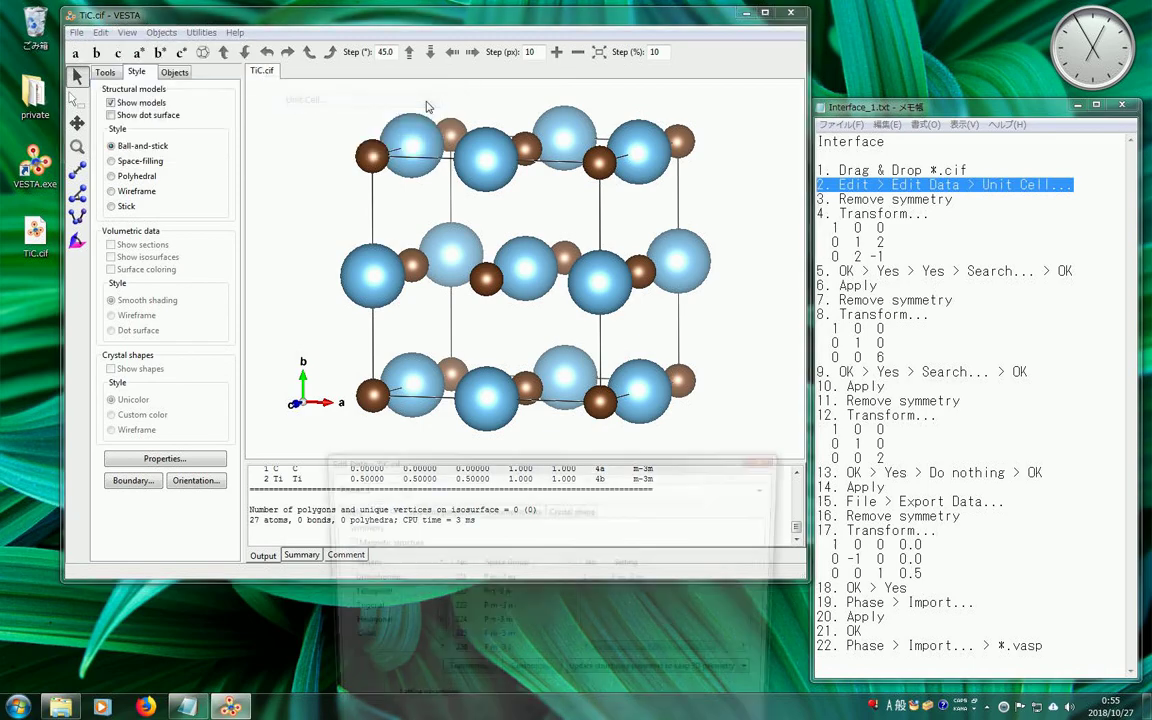
left_click_drag(690, 465, 700, 135)
left_click_drag(990, 200, 818, 200)
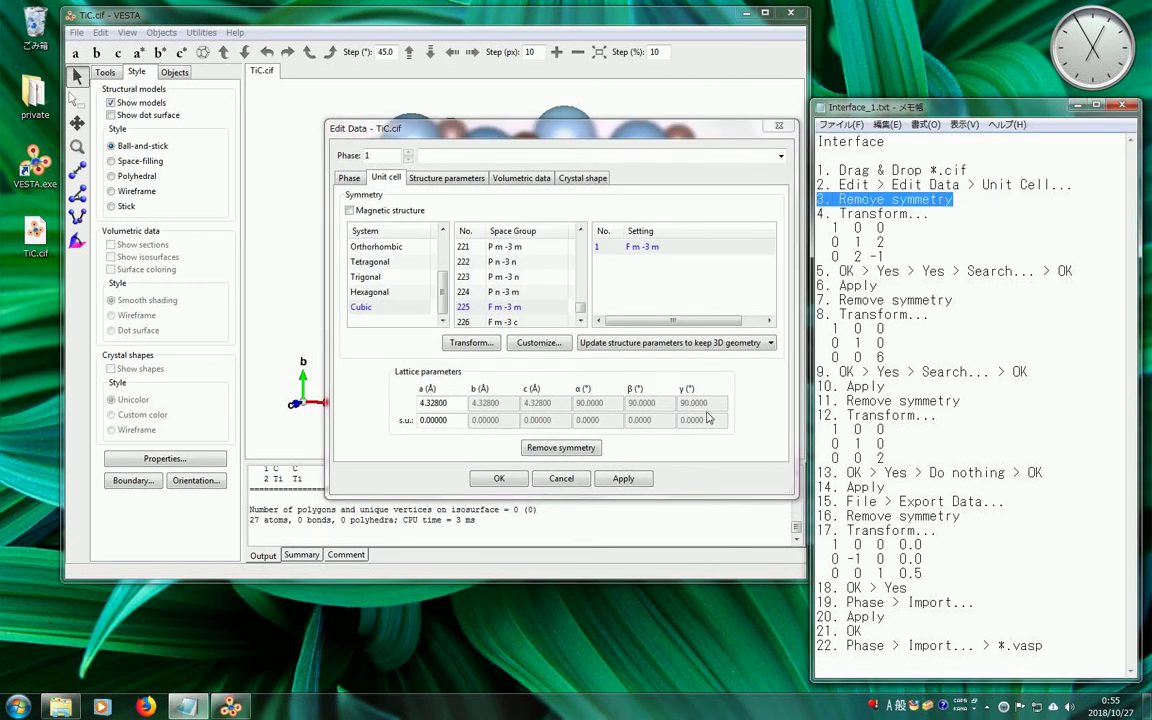
left_click(561, 447)
Start a unit cell transformation with rotation matrix P rows 1 0 0, 0 1 2 and 0 2 -1.
left_click_drag(930, 213, 817, 213)
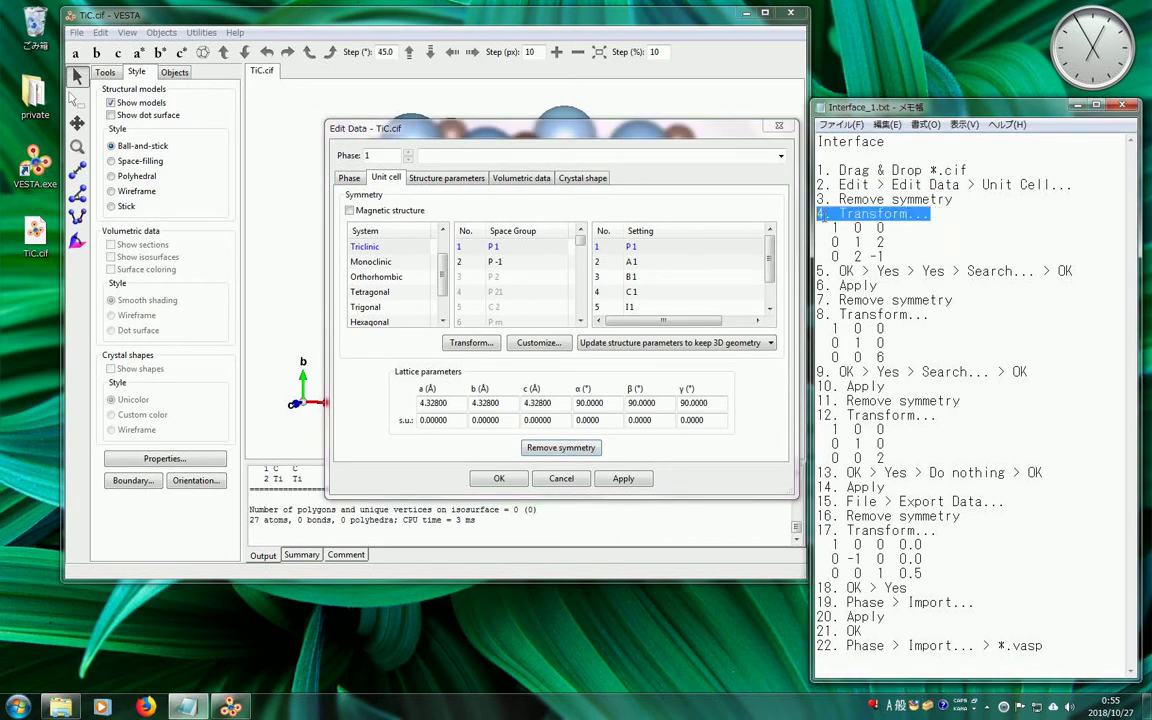
left_click(471, 343)
left_click_drag(699, 184, 633, 165)
double_click(880, 242)
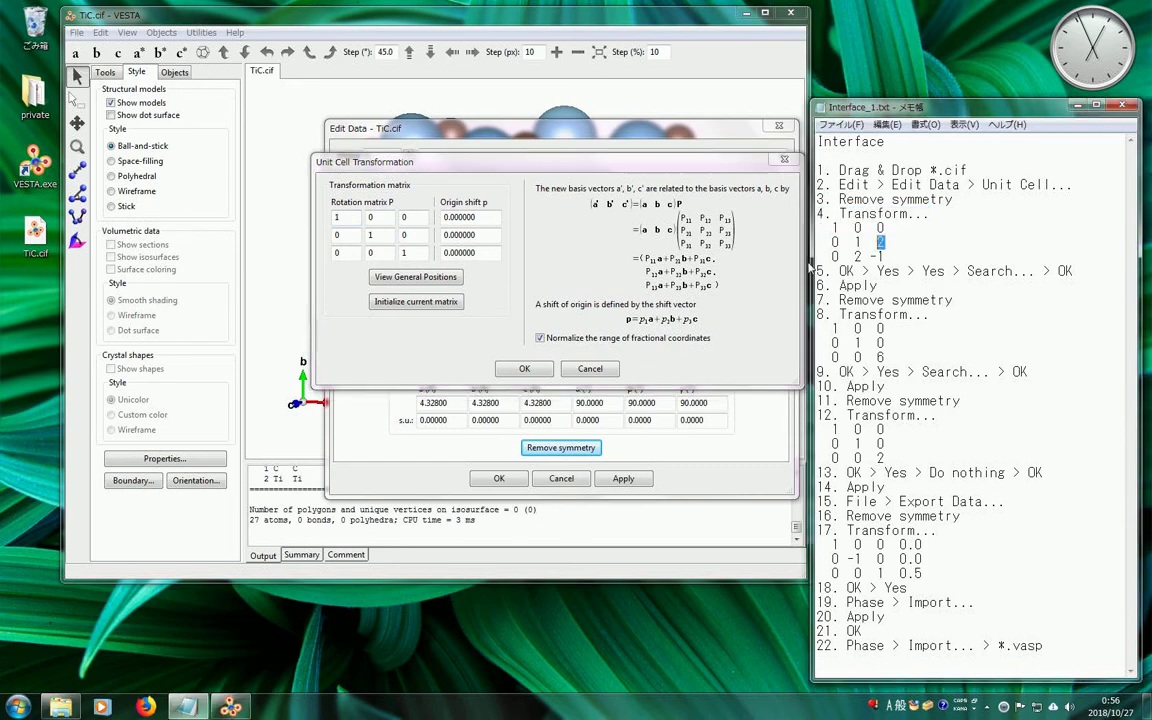
double_click(424, 236)
type("2")
left_click(857, 256)
double_click(857, 256)
double_click(370, 252)
type("2")
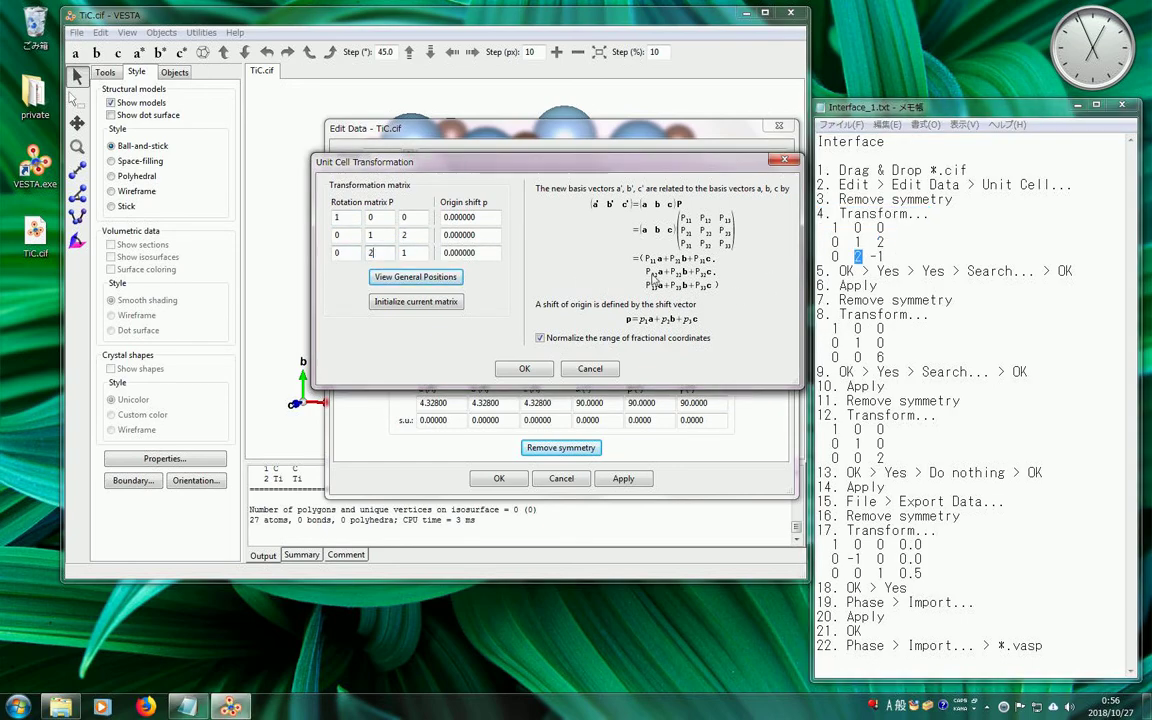
left_click(882, 256)
left_click_drag(882, 256, 870, 256)
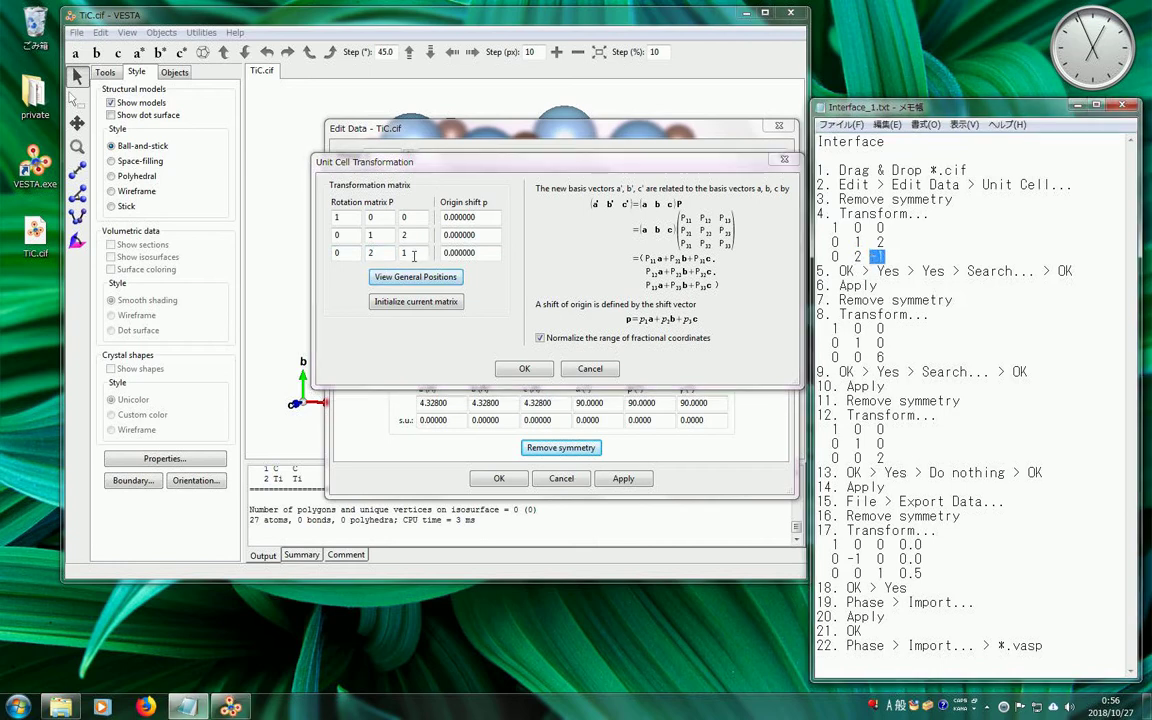
left_click(361, 253)
key("Tab")
Confirm the transformation, accept the handedness and volume changes, and convert by searching atoms in the new unit cell and adding them as new sites.
left_click_drag(1073, 271, 990, 271)
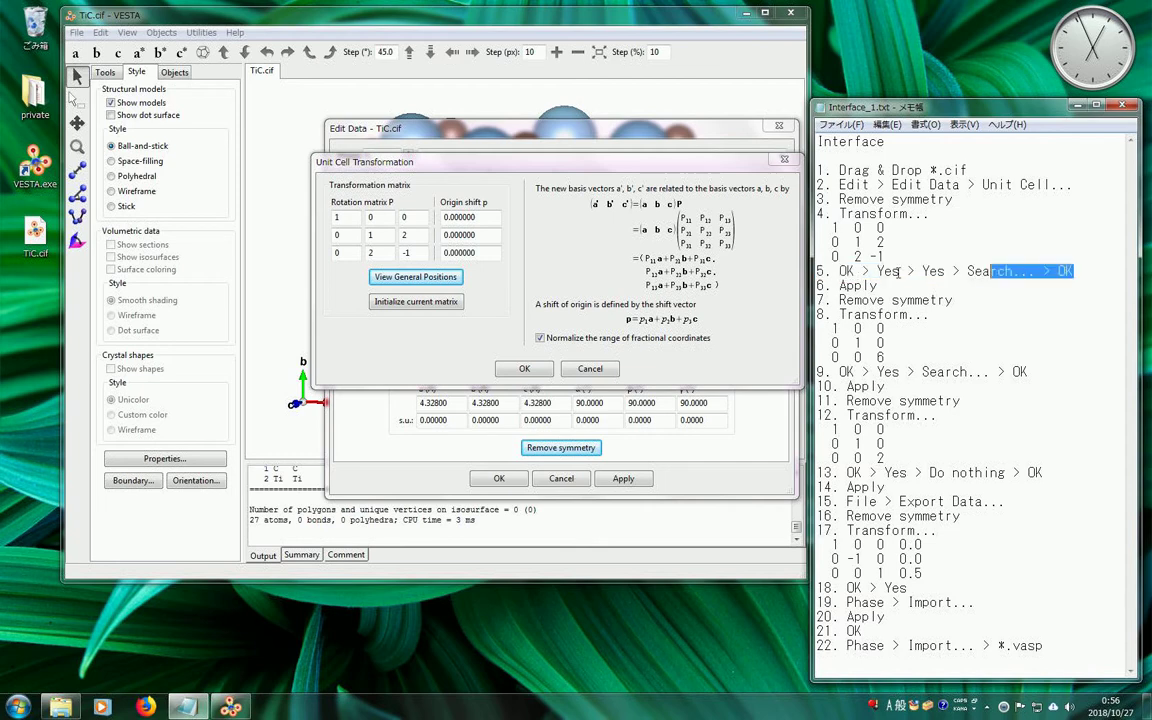
left_click_drag(898, 271, 818, 271)
left_click(533, 368)
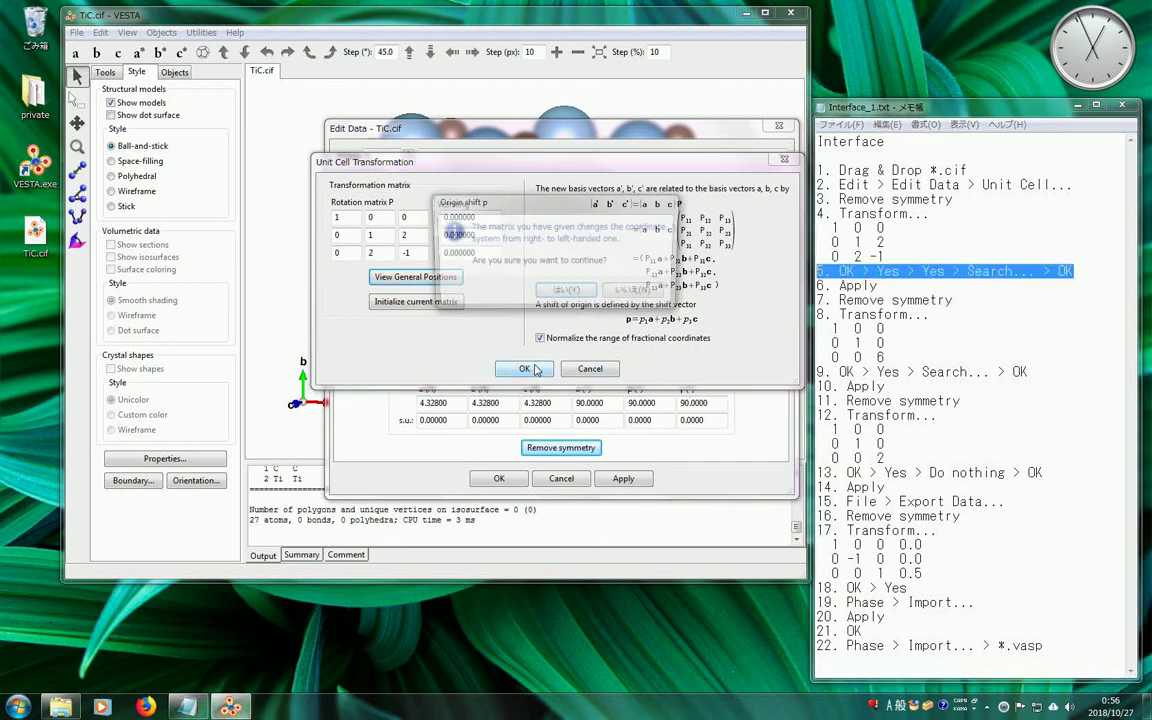
left_click(585, 296)
key("Return")
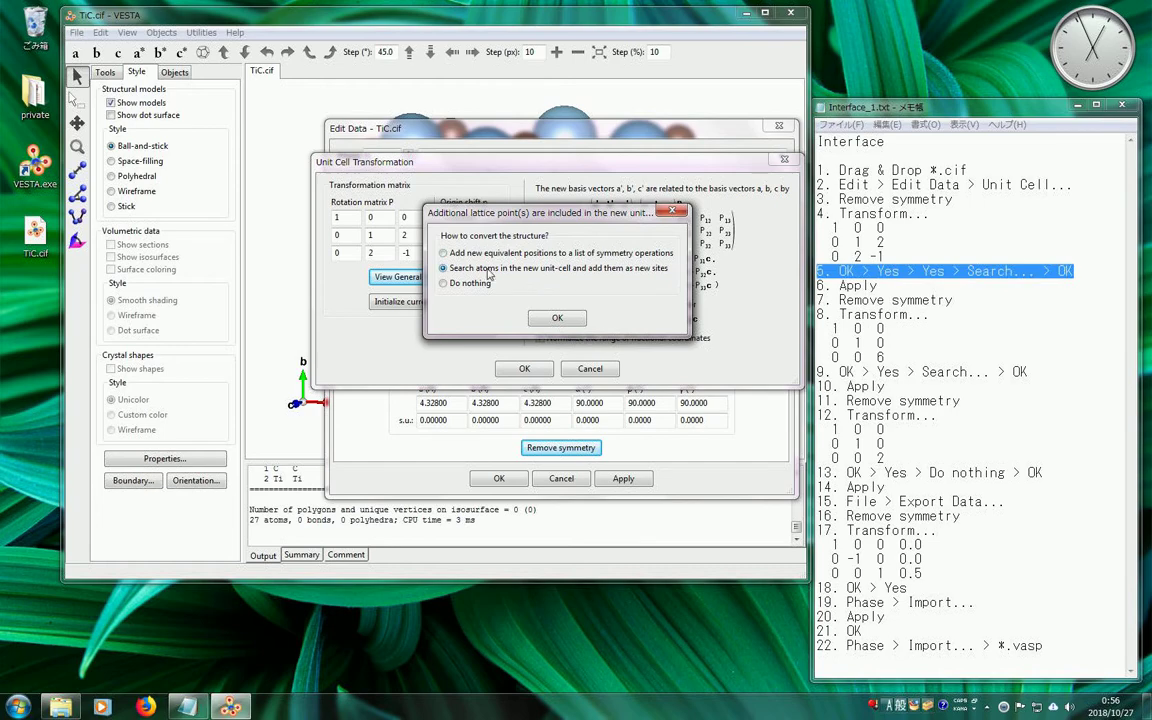
left_click(557, 318)
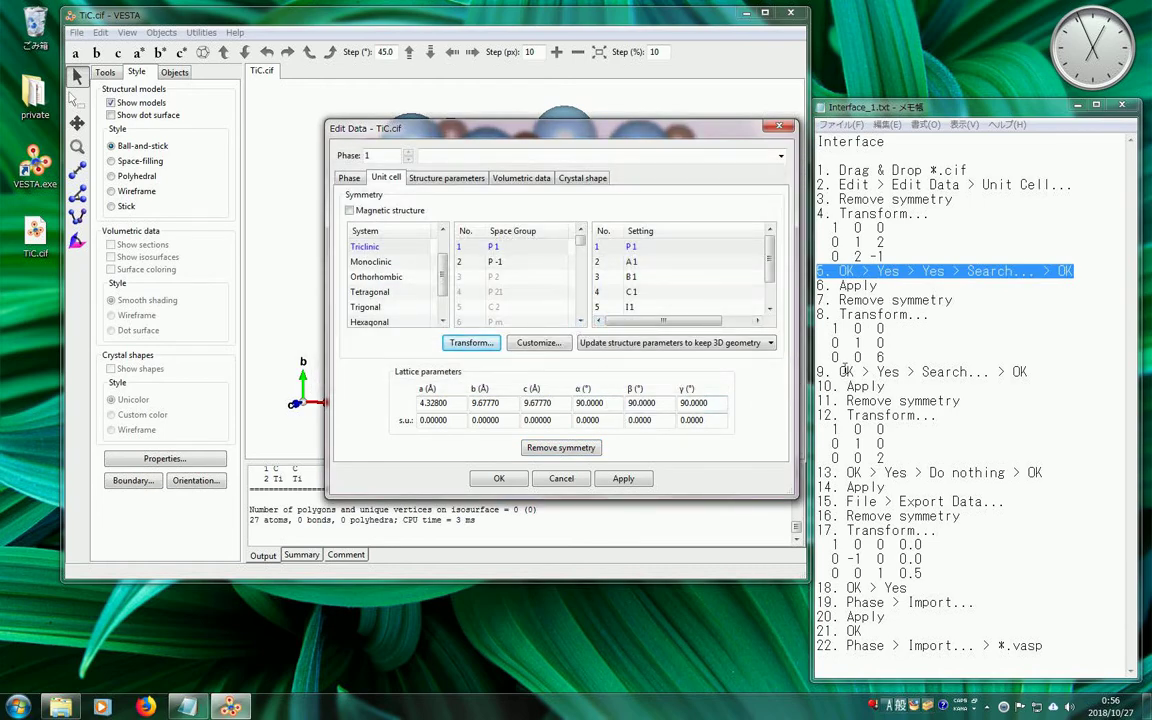
Apply the transformed cell to the model and view the structure along the a axis.
left_click_drag(818, 285, 877, 285)
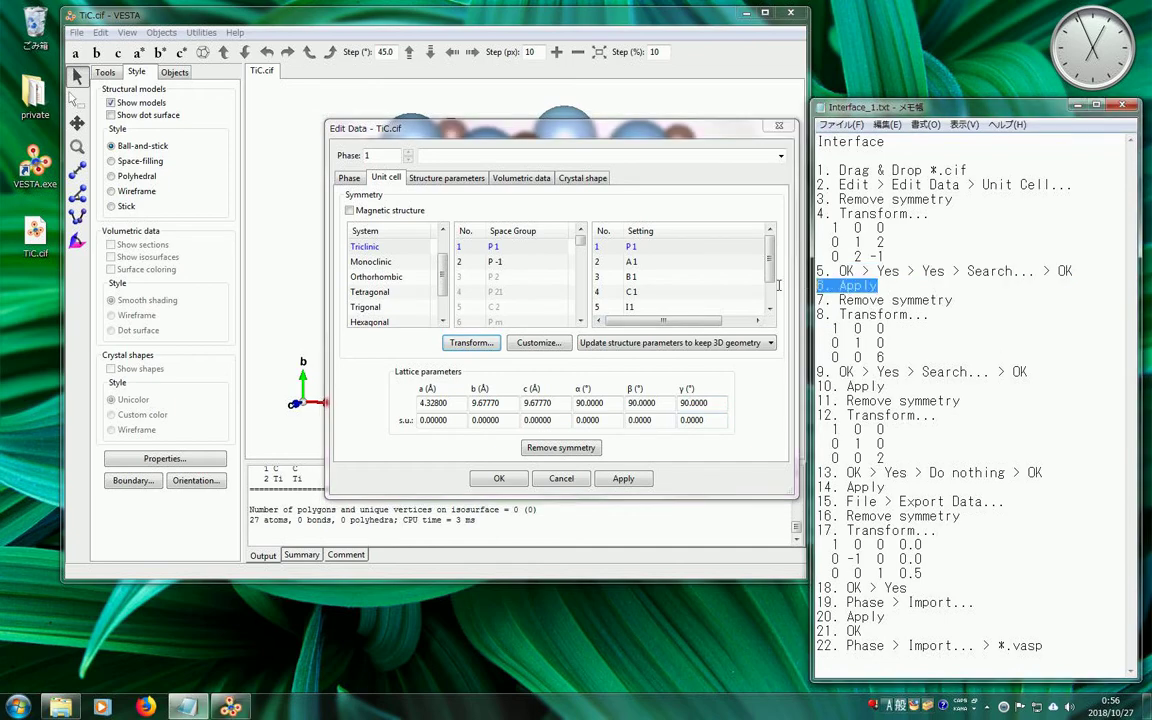
left_click(644, 475)
left_click_drag(650, 130, 632, 464)
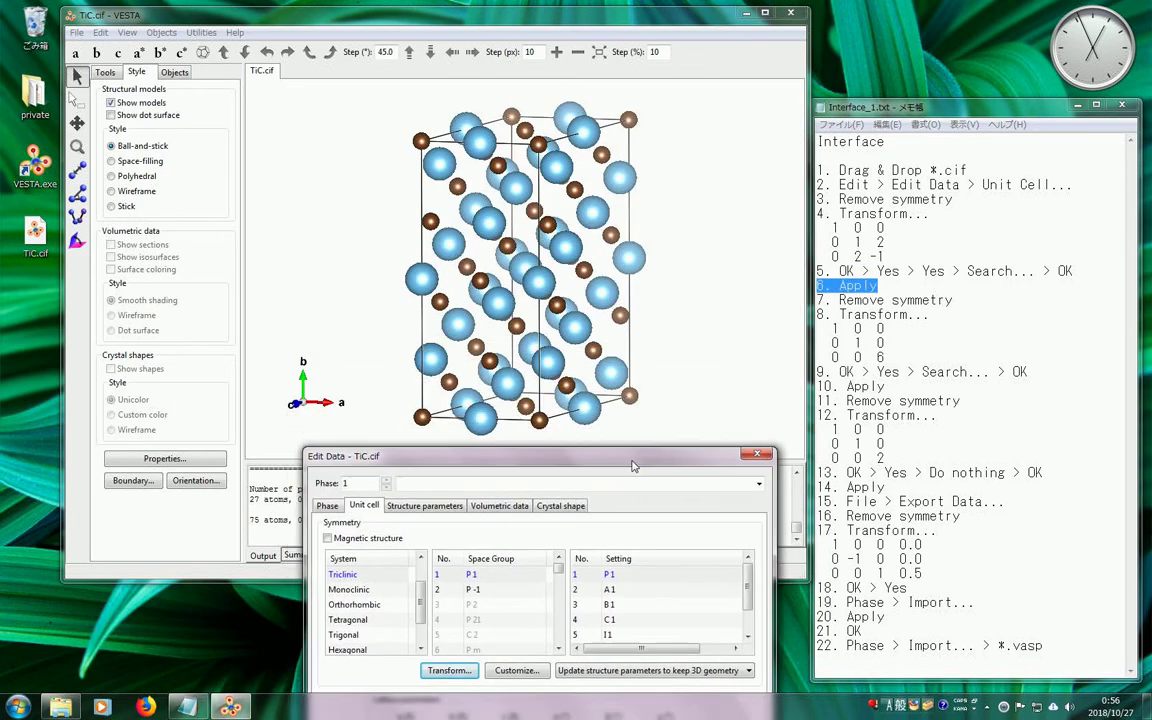
left_click_drag(643, 316, 497, 307)
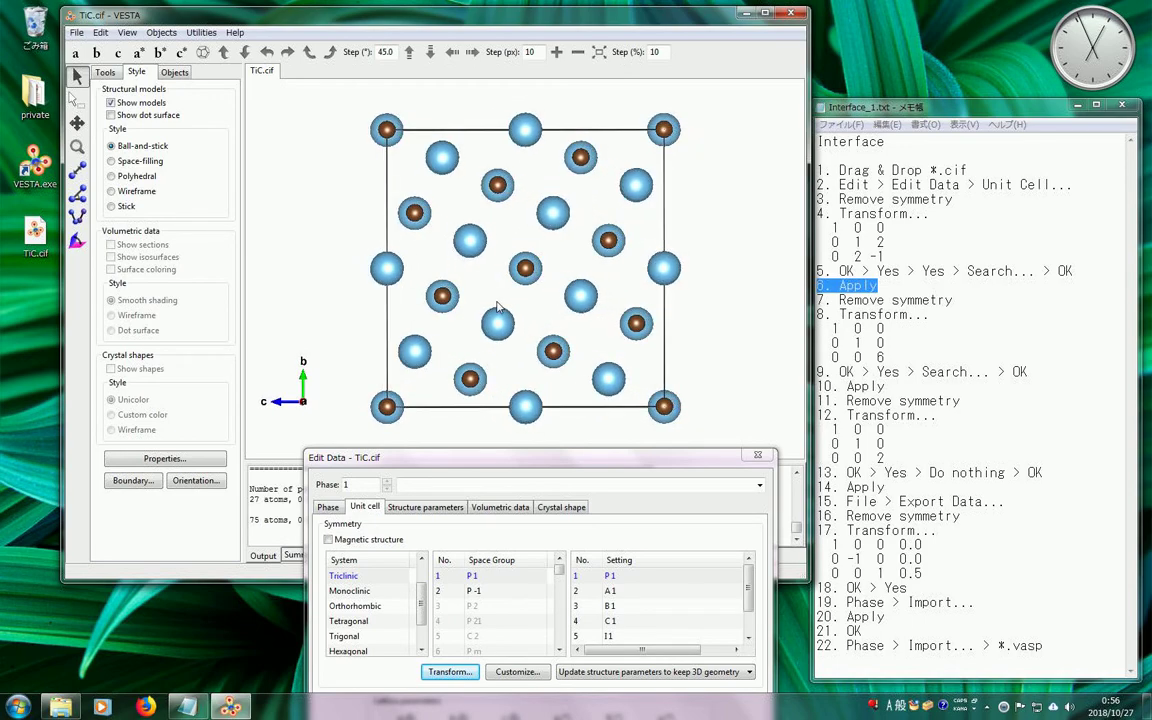
left_click_drag(615, 459, 641, 133)
Remove the symmetry and start another transformation with the third diagonal element of rotation matrix P set to 6.
left_click_drag(955, 300, 815, 300)
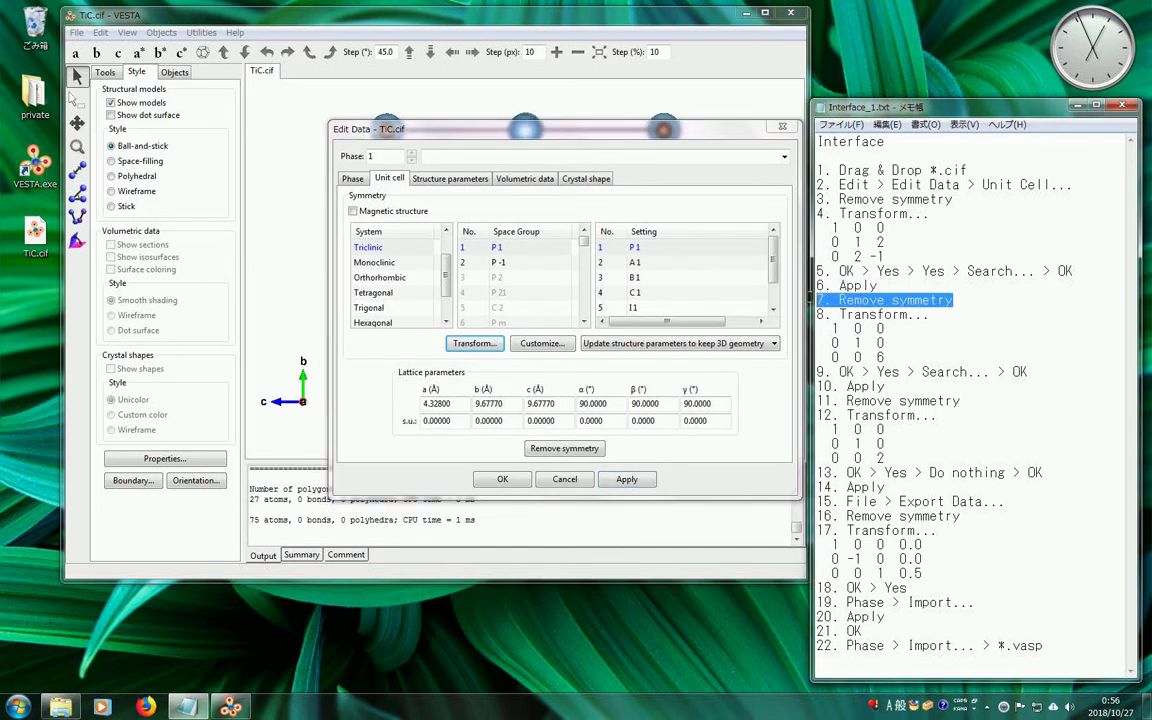
left_click(586, 450)
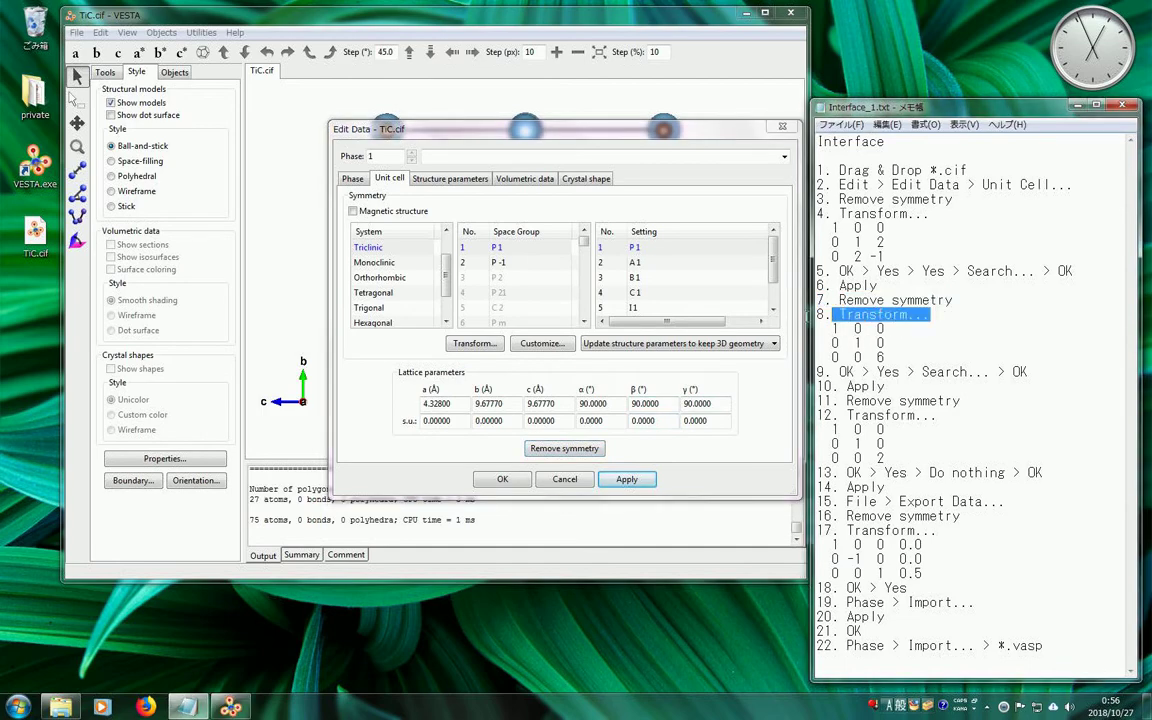
left_click_drag(832, 315, 808, 343)
left_click(476, 344)
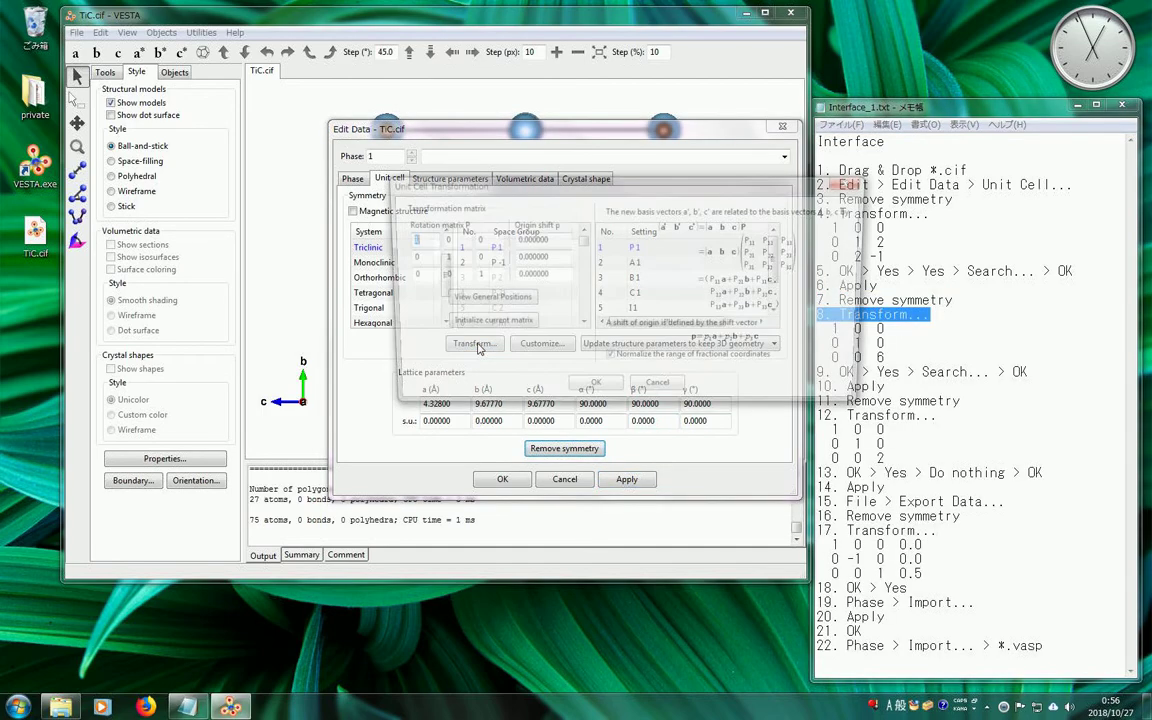
left_click_drag(733, 188, 663, 200)
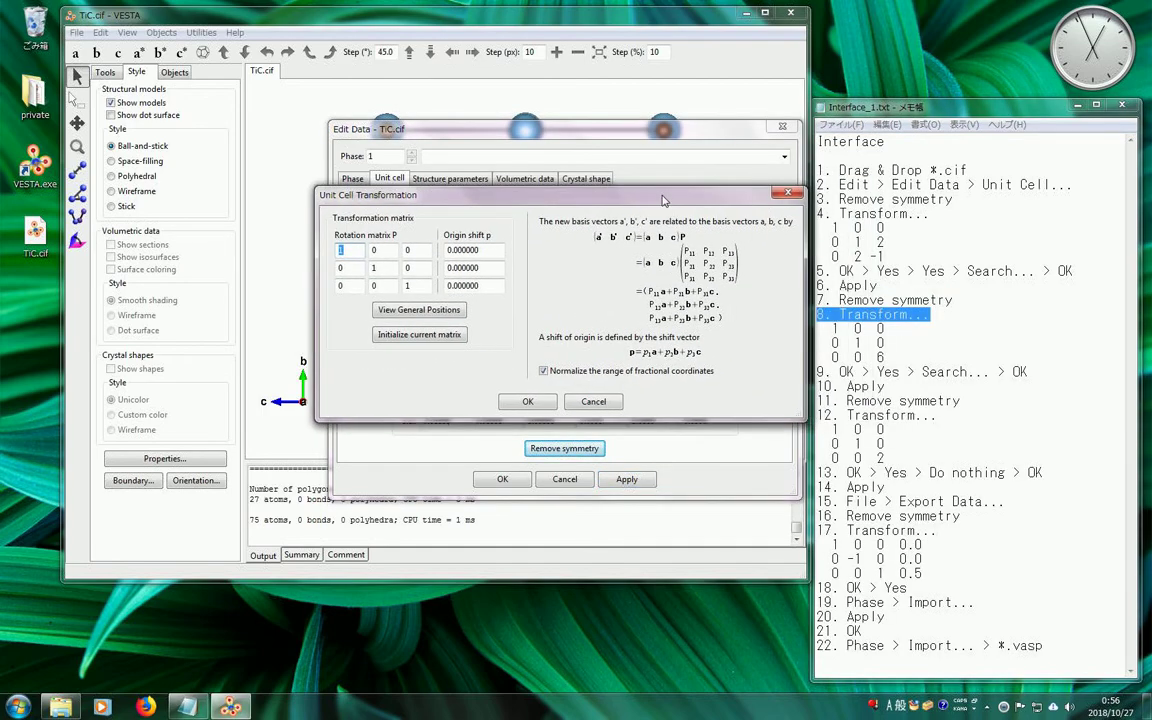
left_click(881, 357)
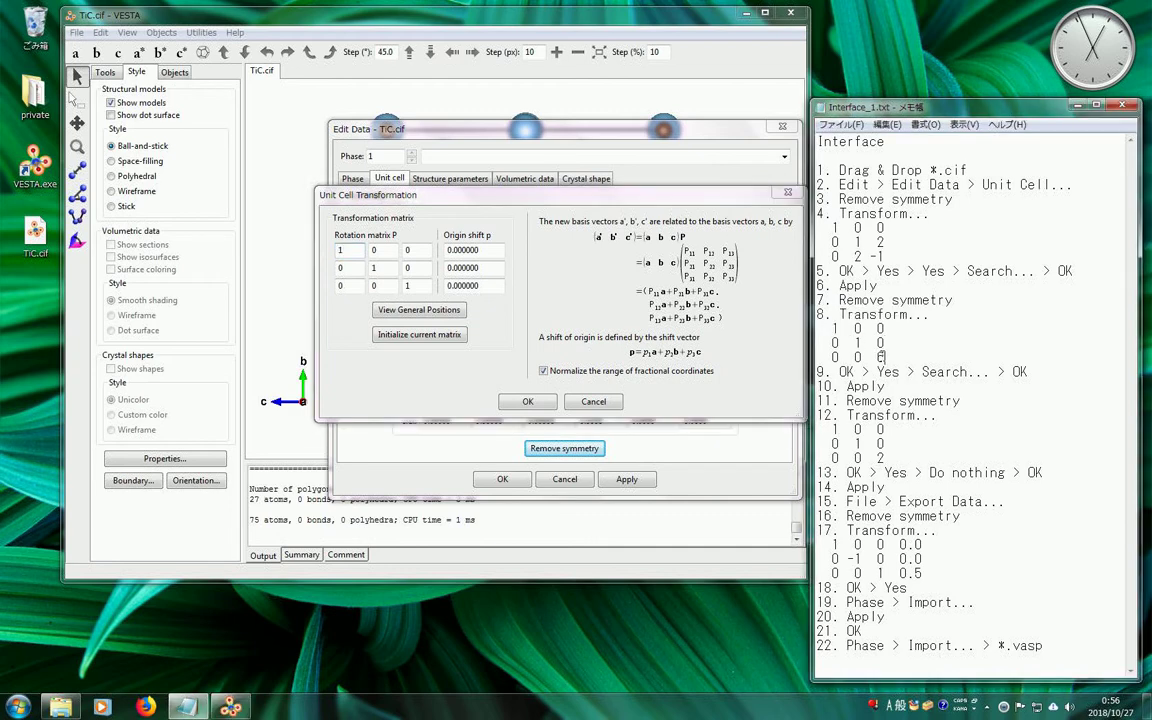
left_click(406, 286)
double_click(424, 285)
type("6")
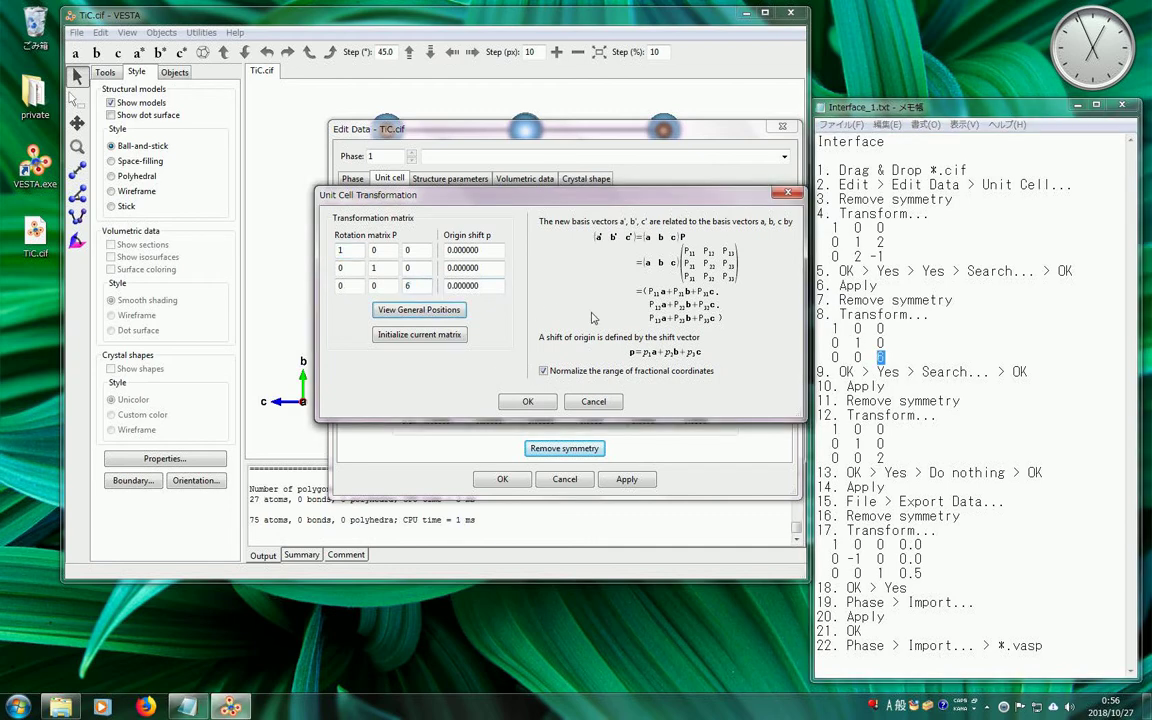
Confirm the sixfold cell expansion along c, adding the atoms found in the new unit cell as new sites, and apply it.
left_click_drag(1043, 370, 817, 372)
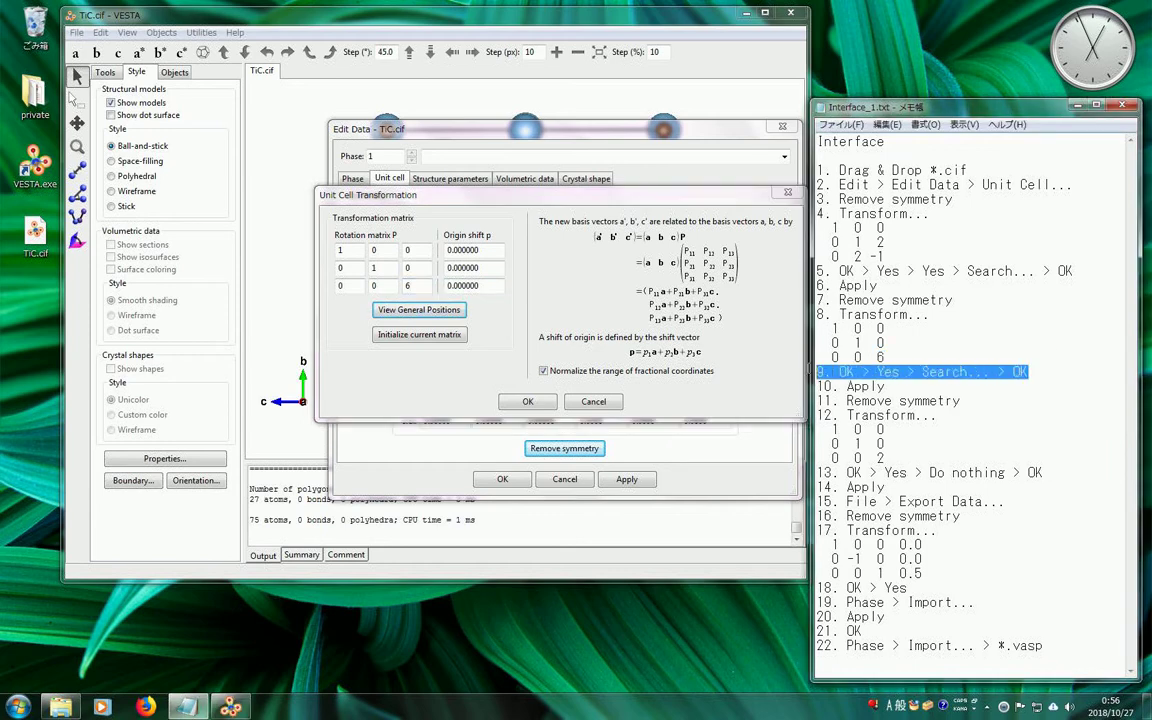
left_click(541, 403)
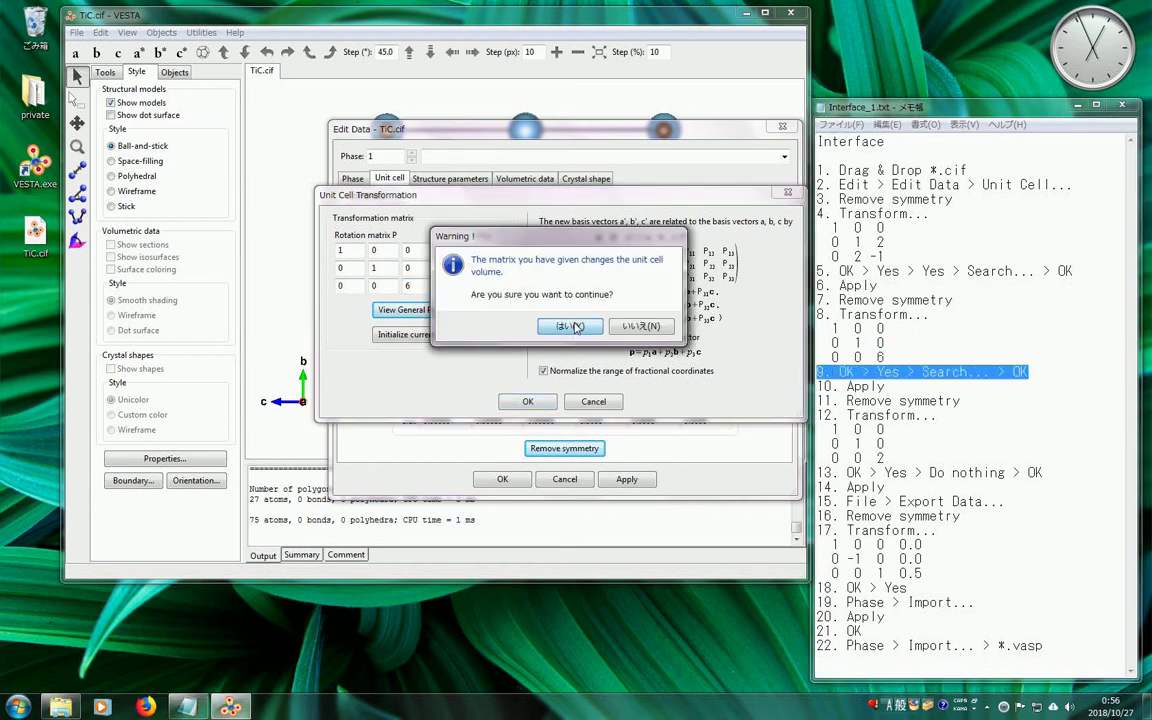
left_click(571, 326)
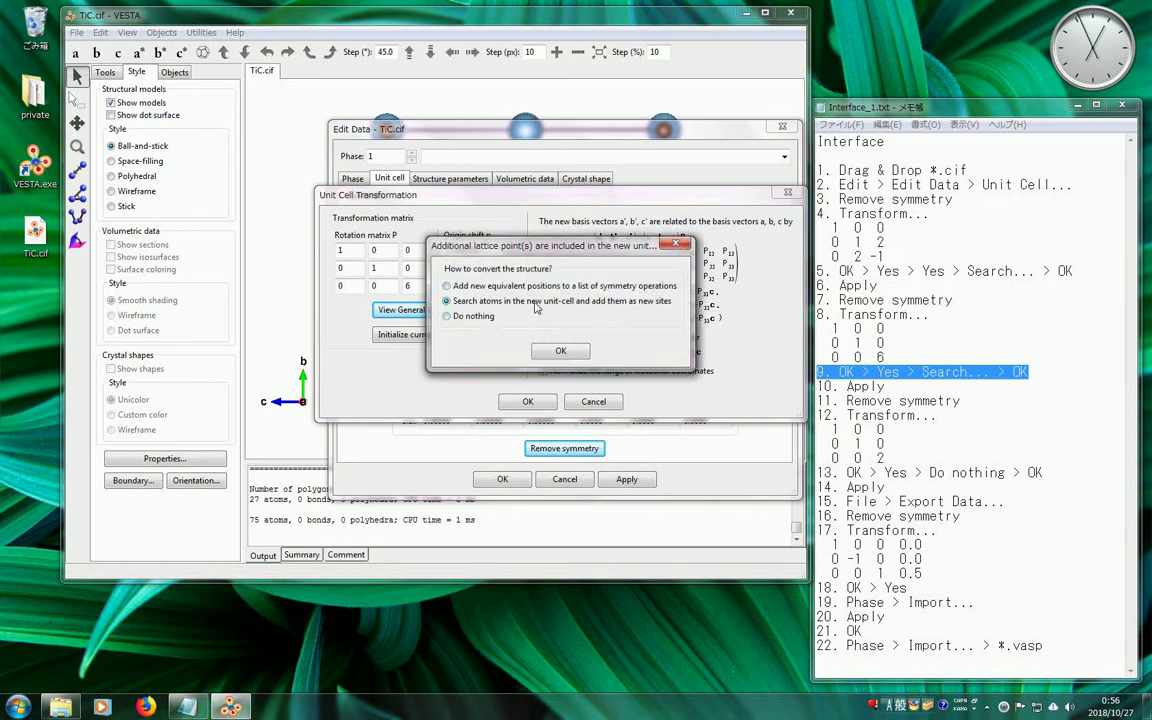
left_click(565, 353)
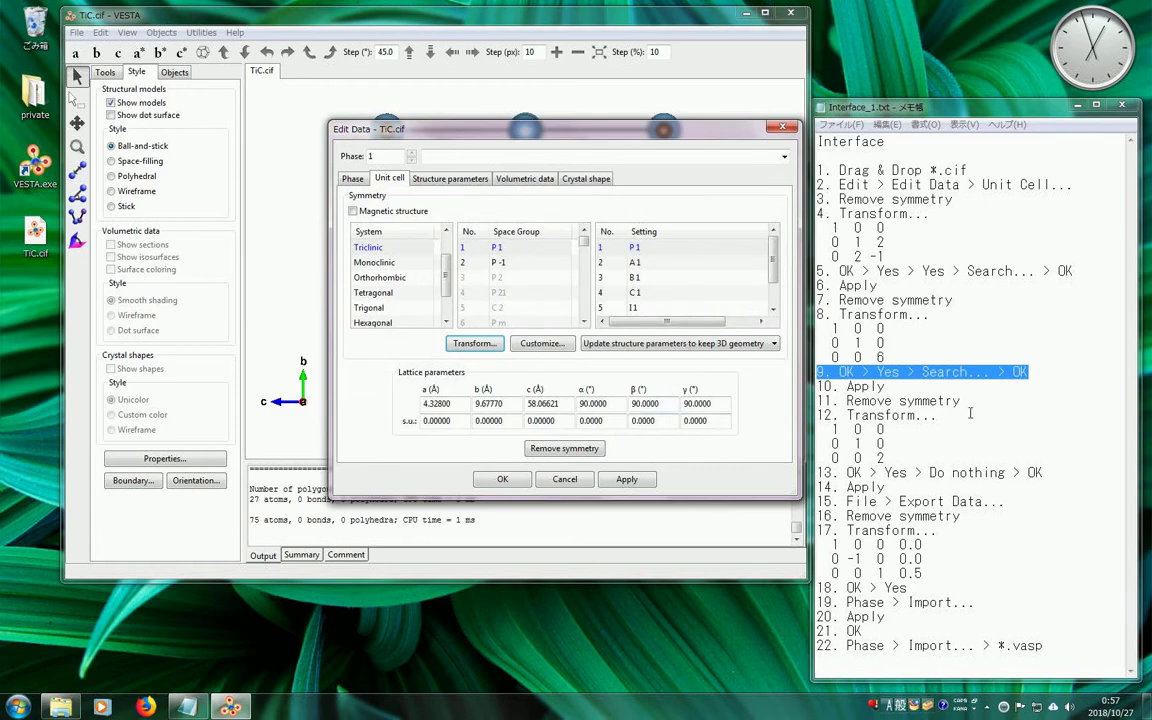
left_click_drag(912, 388, 818, 388)
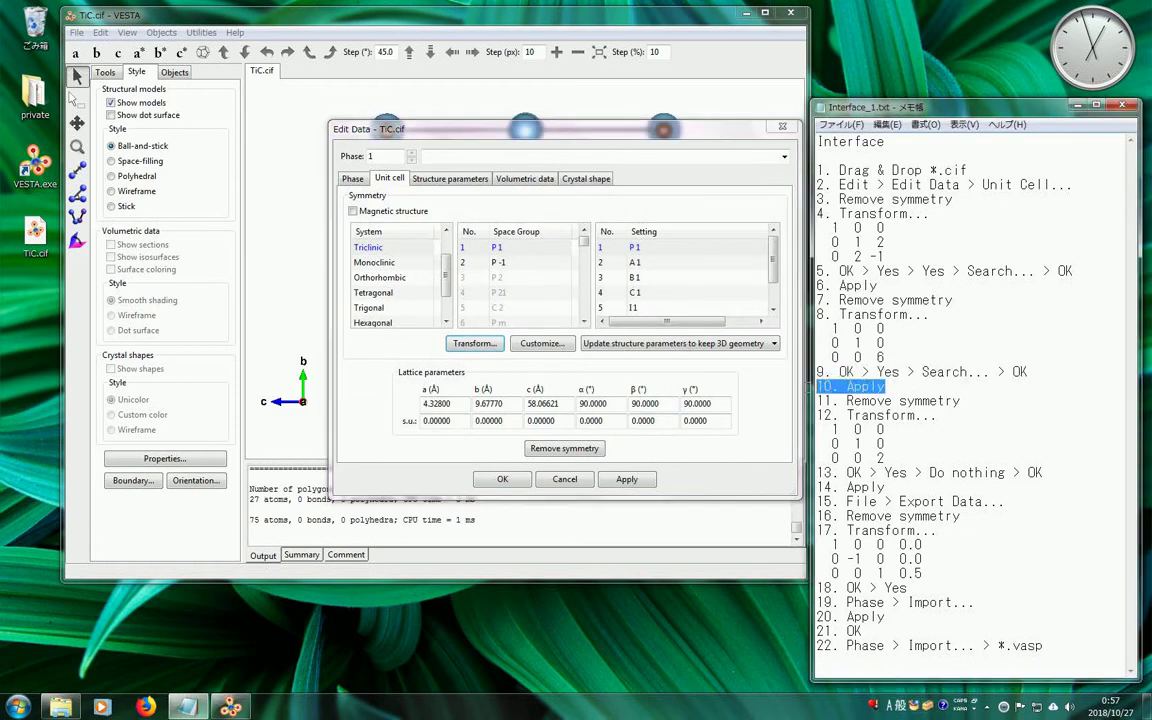
left_click(627, 480)
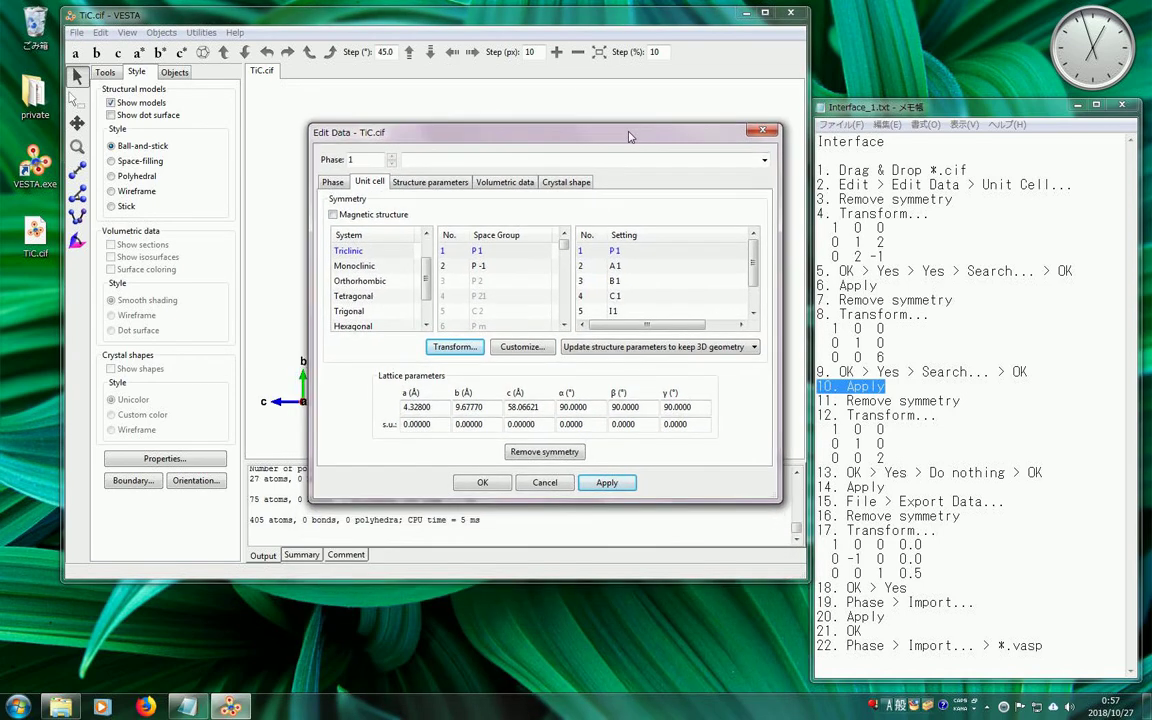
Remove the symmetry again and set the third diagonal element of a new transformation's rotation matrix P to 2.
left_click_drag(984, 401, 818, 401)
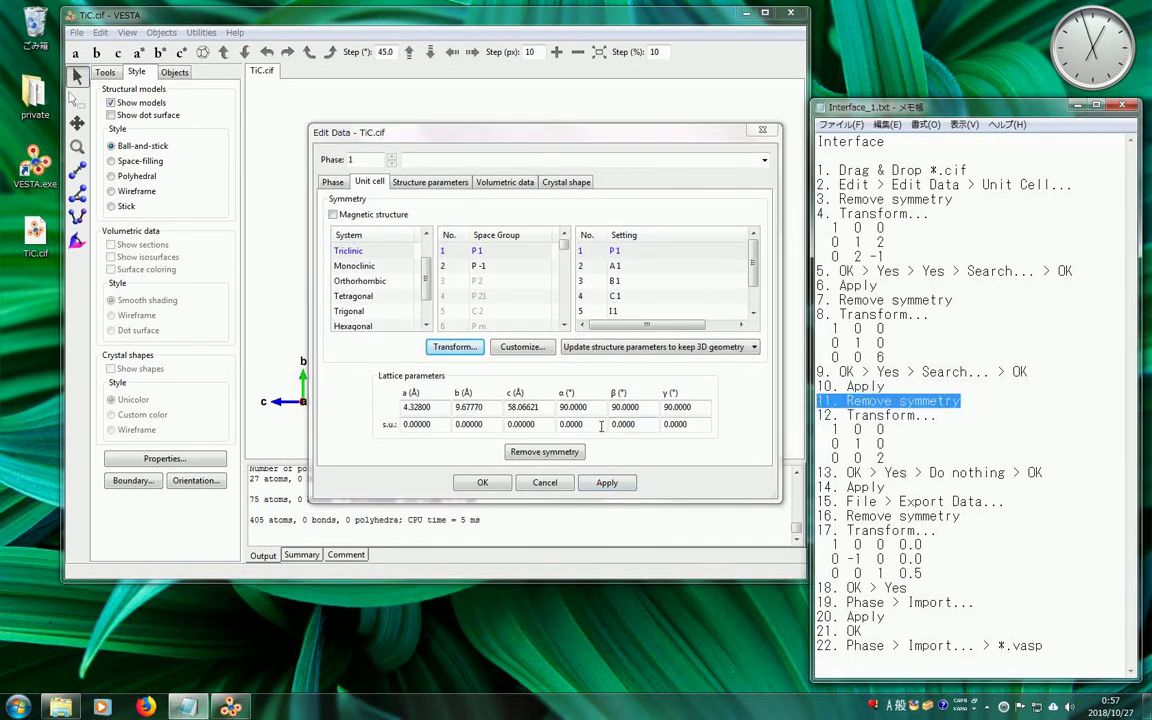
left_click(563, 455)
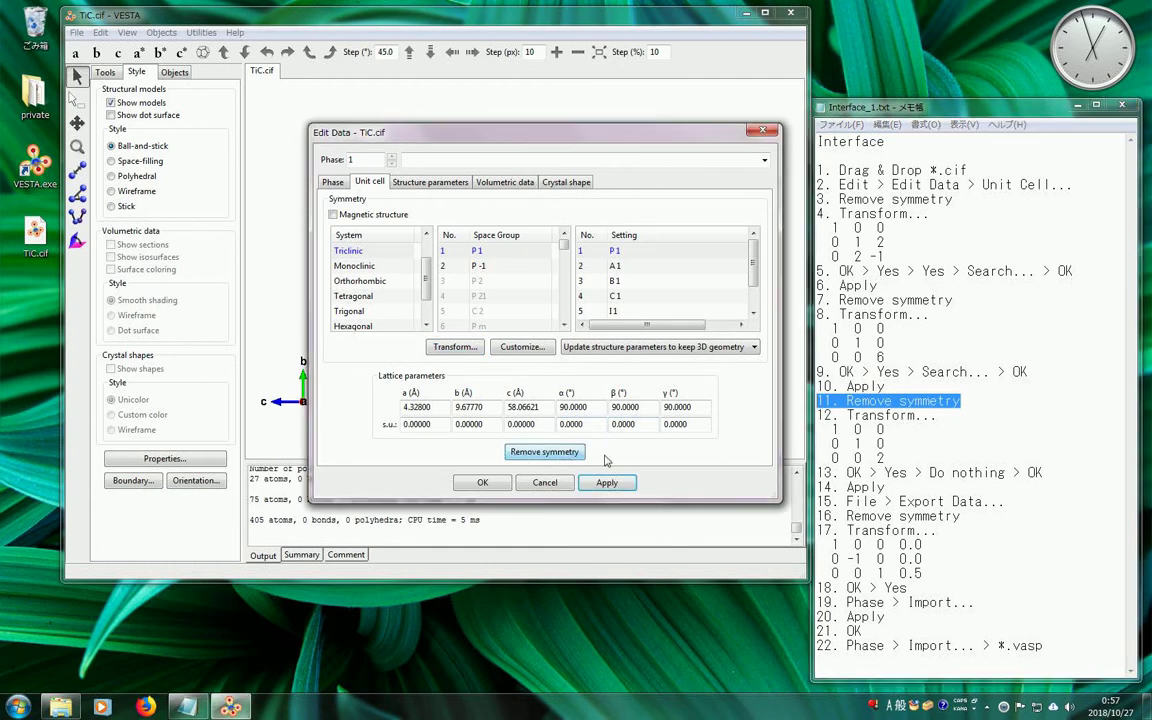
left_click_drag(937, 415, 818, 416)
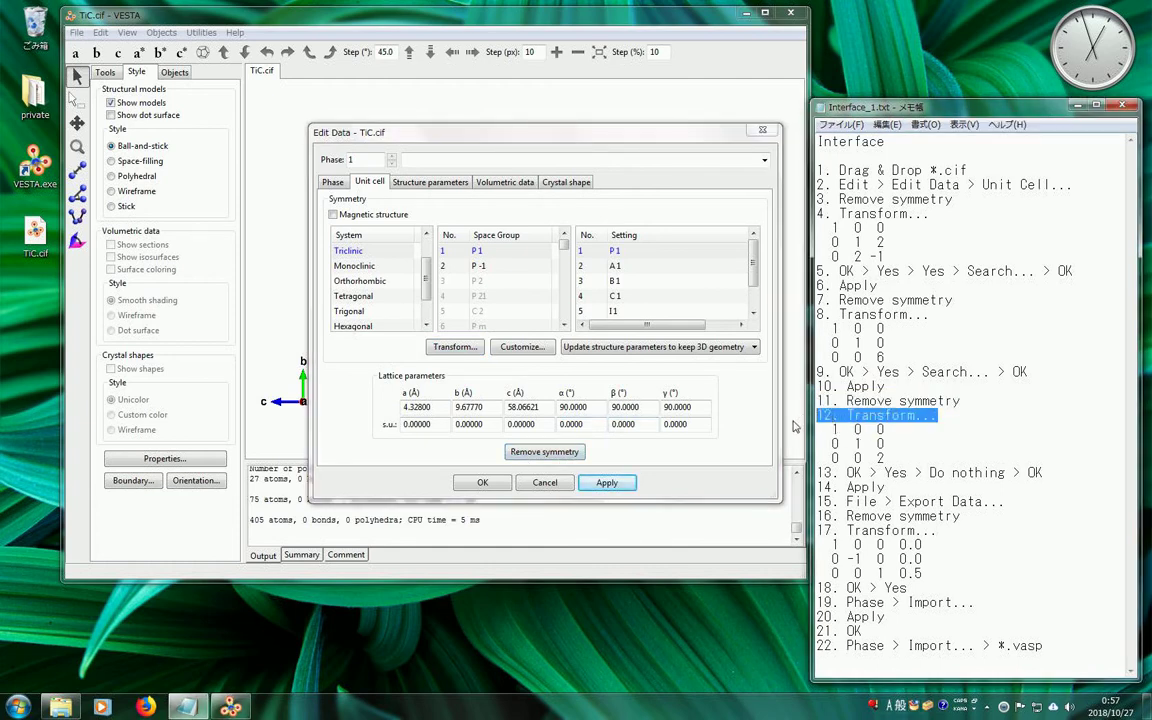
left_click(455, 347)
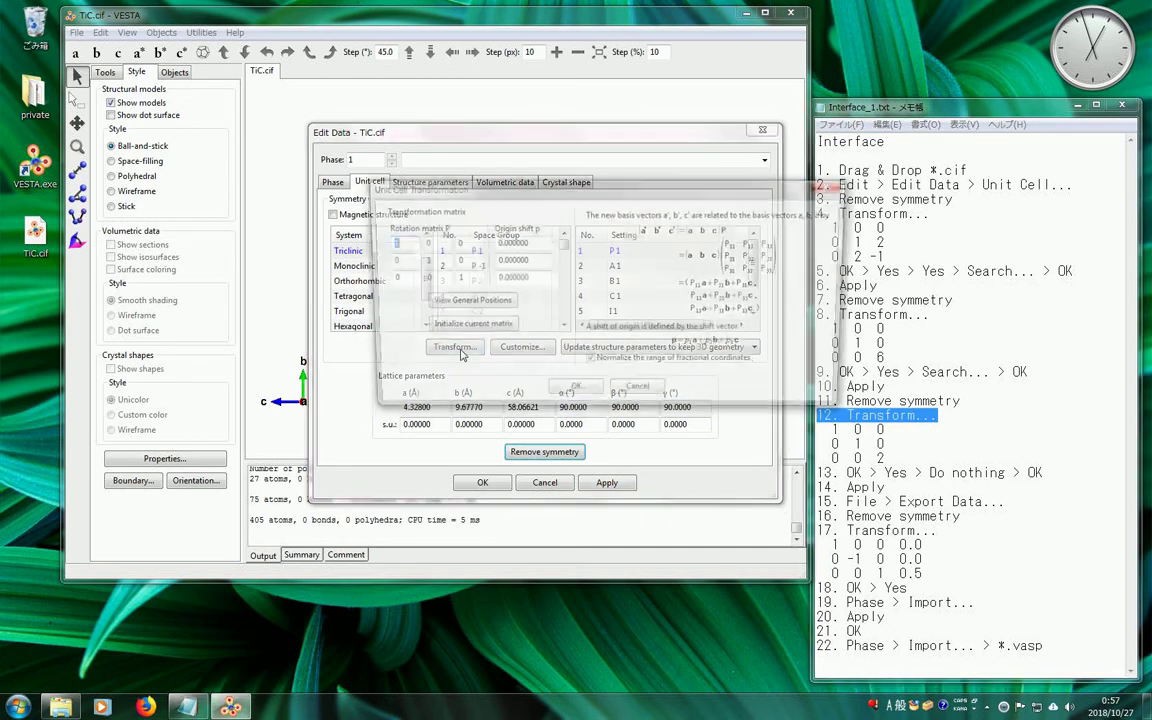
left_click_drag(700, 183, 644, 193)
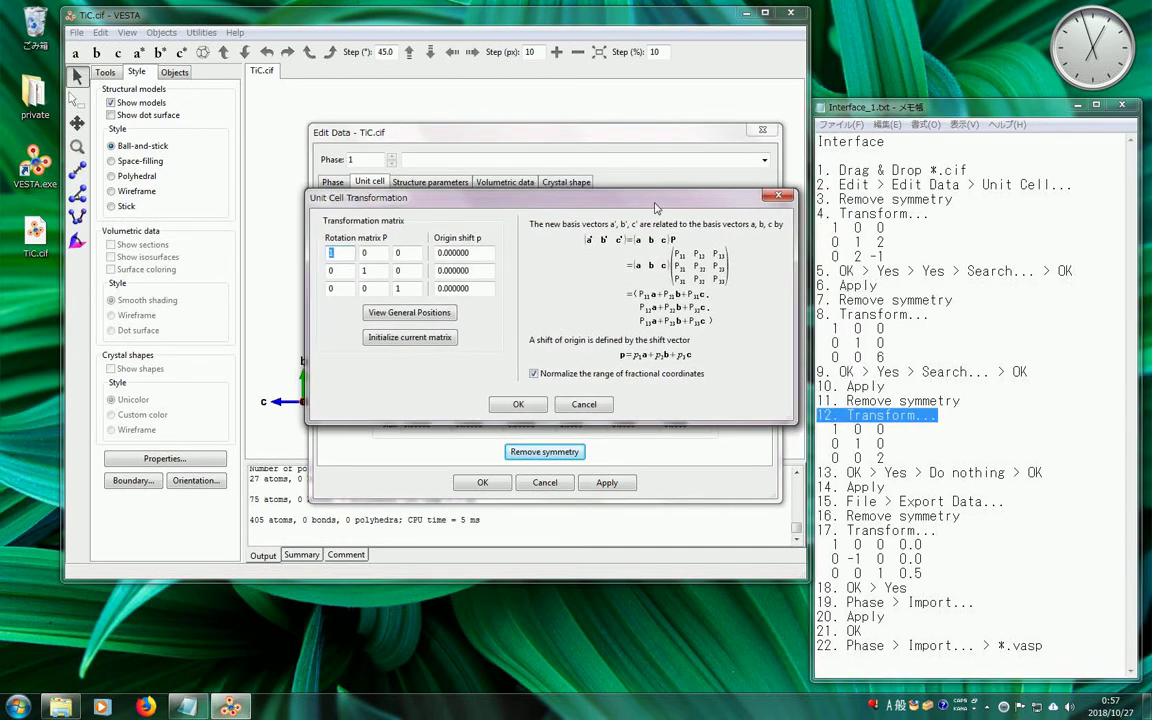
double_click(880, 458)
key("ctrl+c")
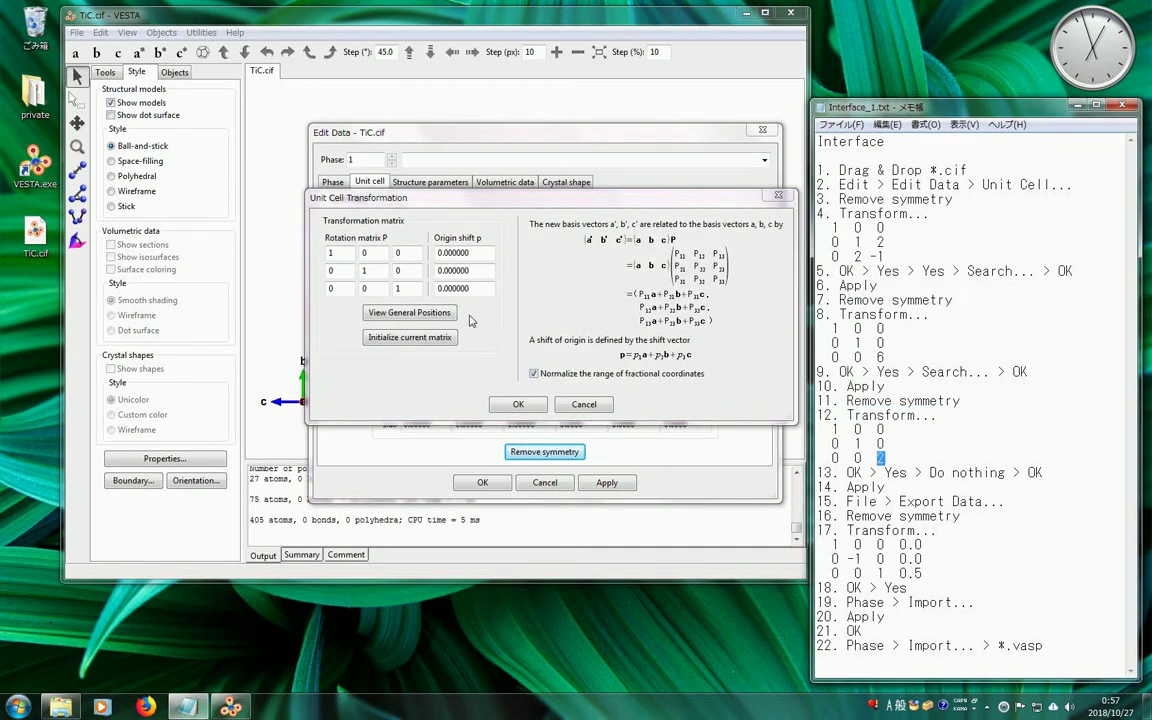
double_click(397, 288)
key("ctrl+v")
left_click_drag(1048, 473, 775, 478)
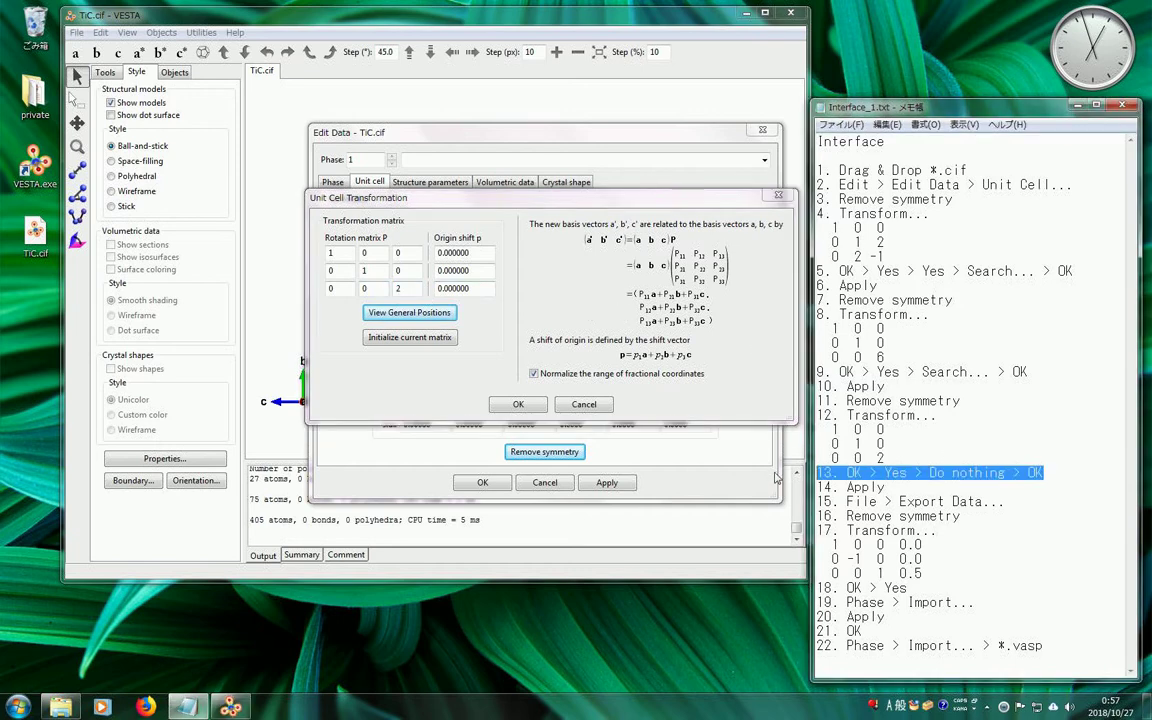
Confirm the twofold cell expansion along c with the structure conversion set to Do nothing, and apply it to the model.
left_click(533, 404)
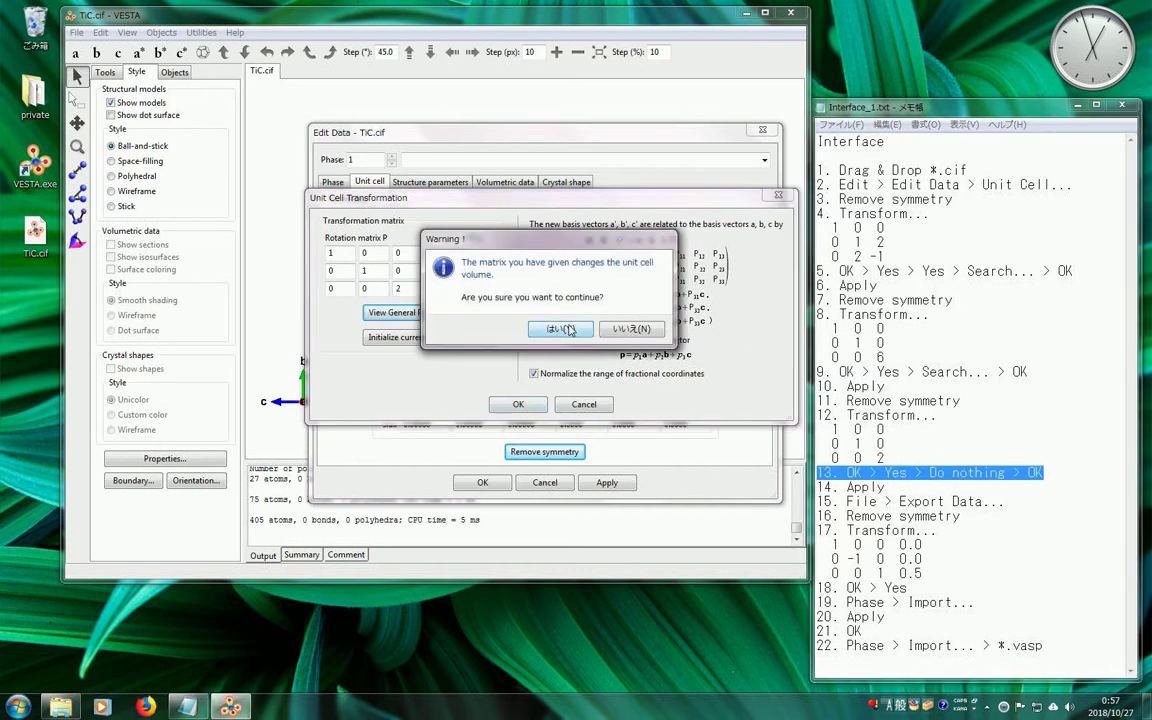
left_click(569, 331)
left_click(458, 319)
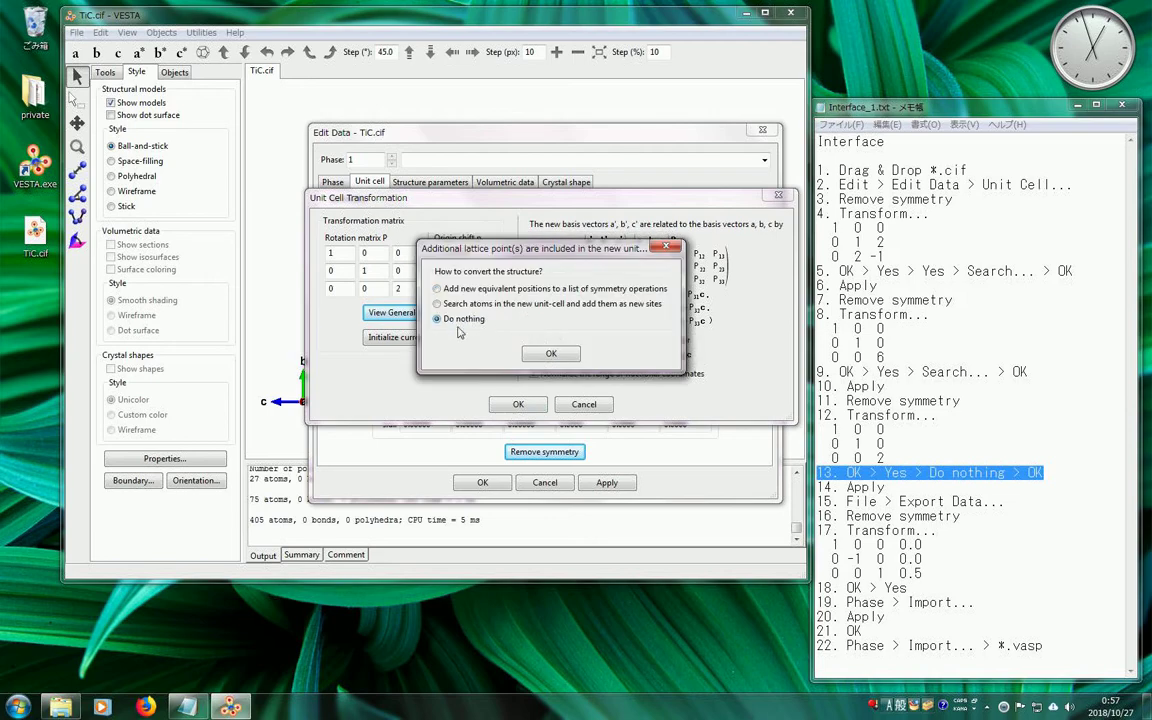
left_click(553, 355)
left_click_drag(921, 490, 818, 488)
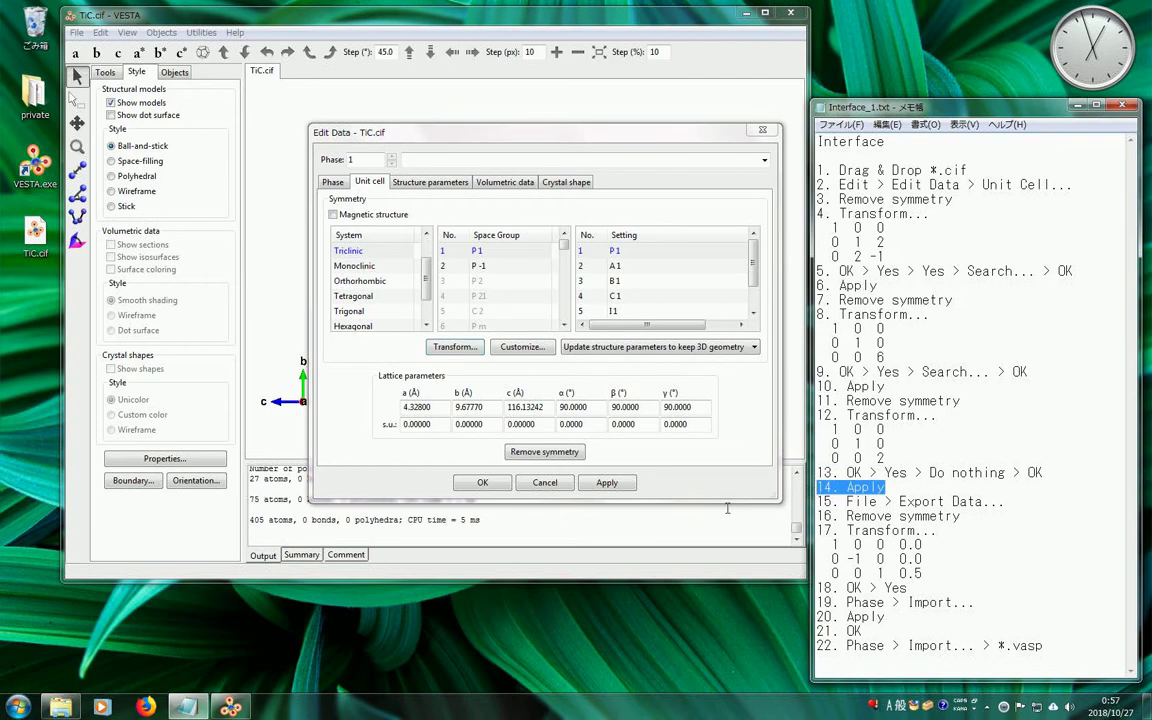
left_click(620, 484)
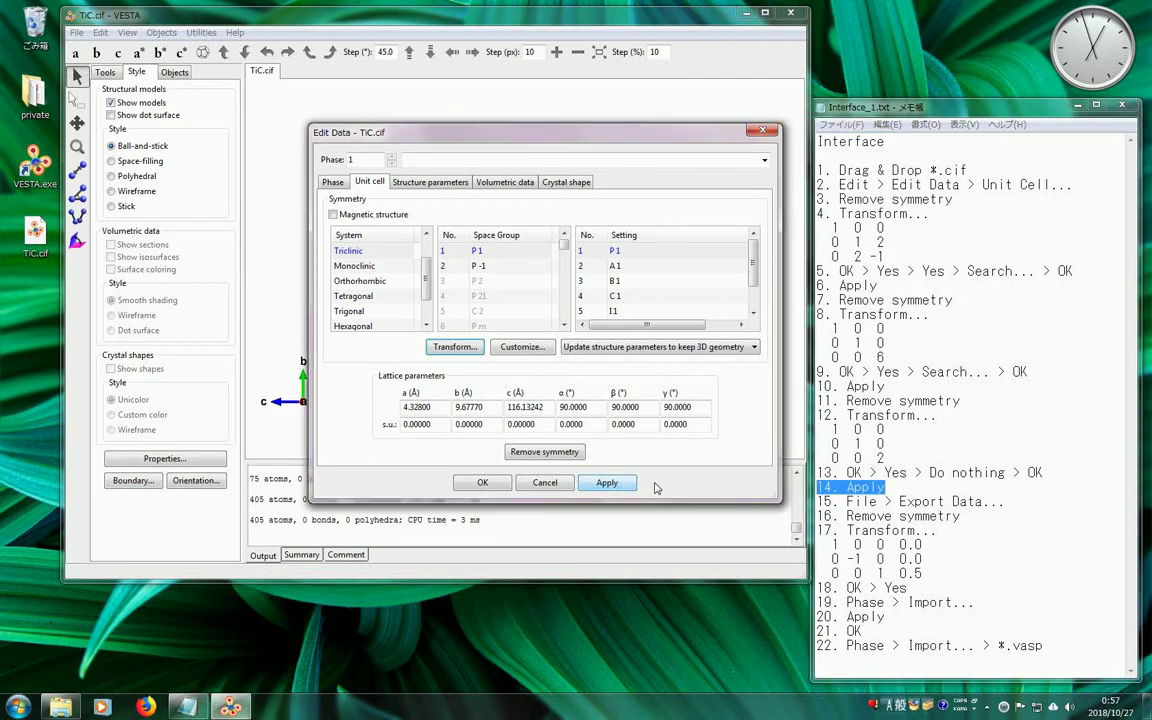
left_click_drag(617, 141, 615, 391)
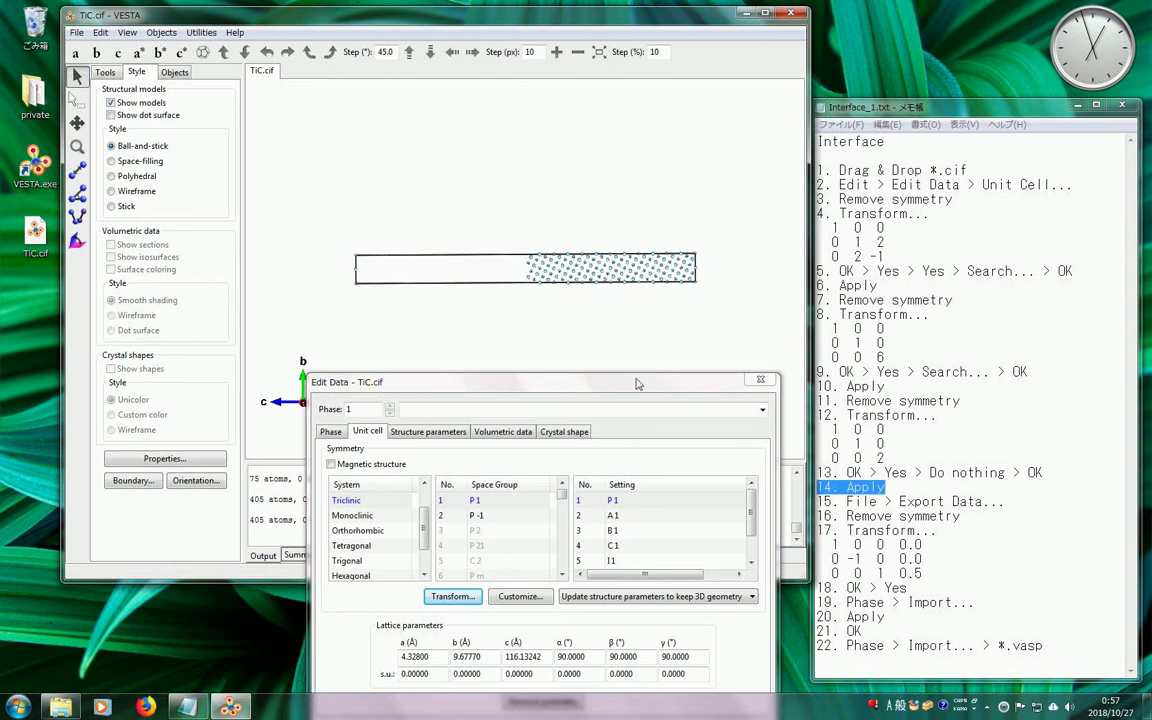
left_click_drag(641, 382, 644, 176)
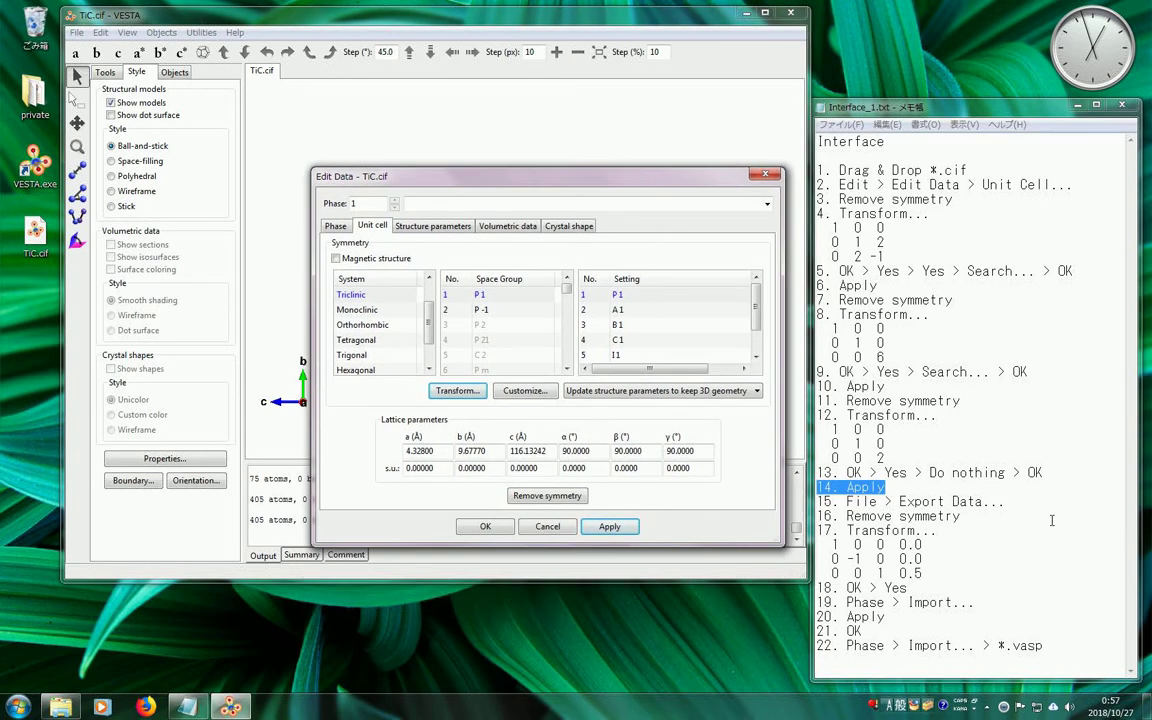
Export the structure to the desktop as a CIF file named TiC_interface_right.
left_click_drag(1005, 501, 818, 501)
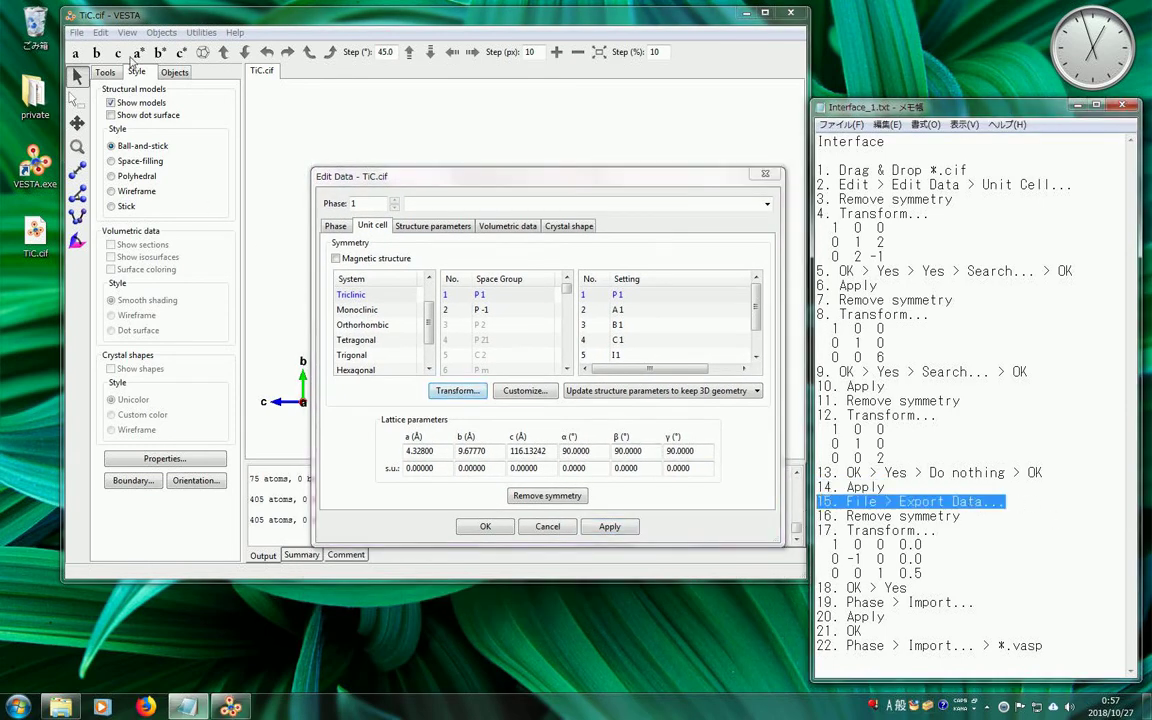
left_click(78, 33)
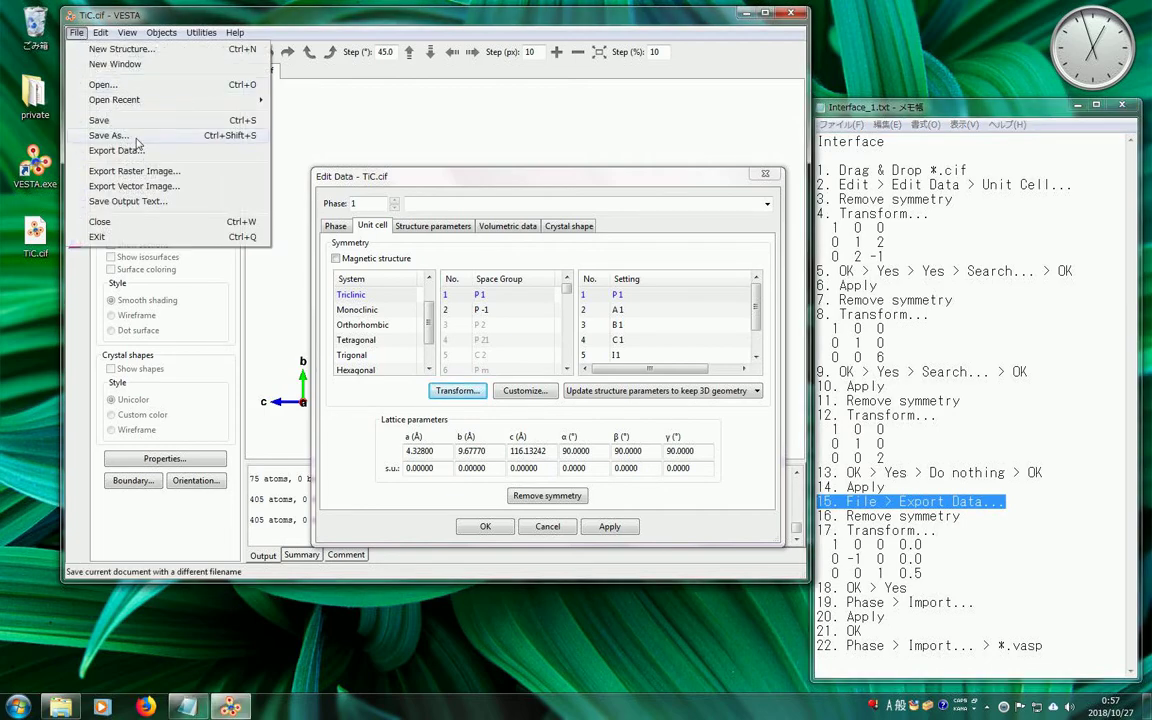
left_click(163, 151)
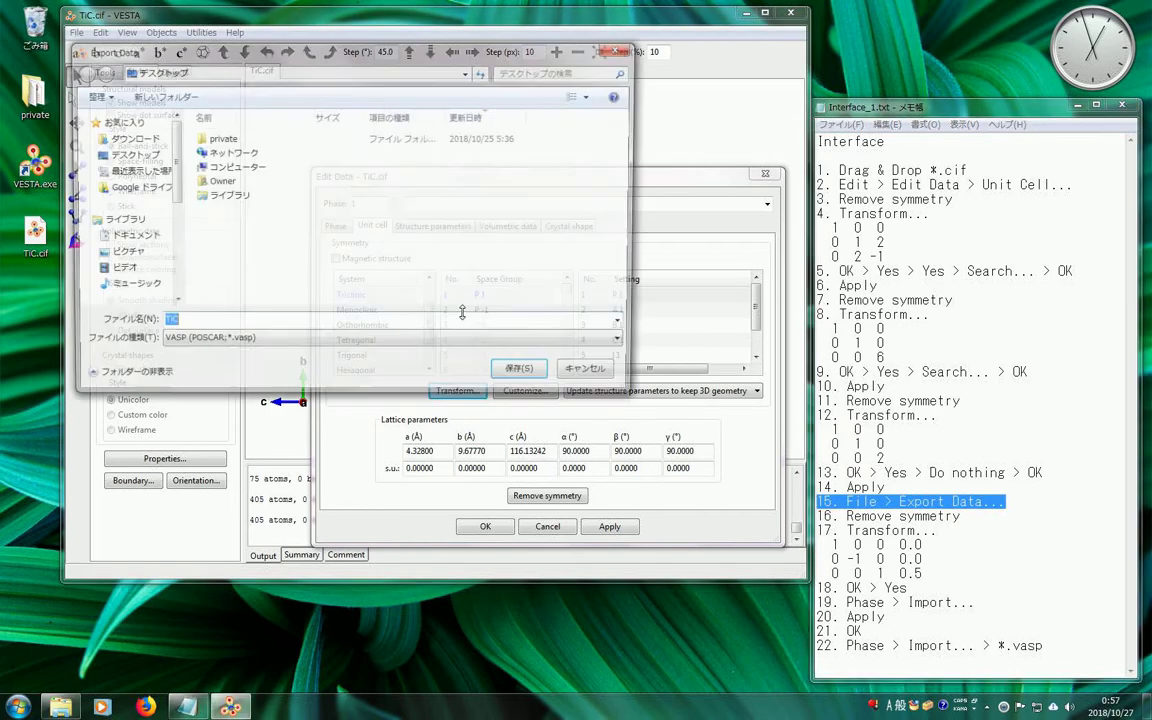
left_click(200, 342)
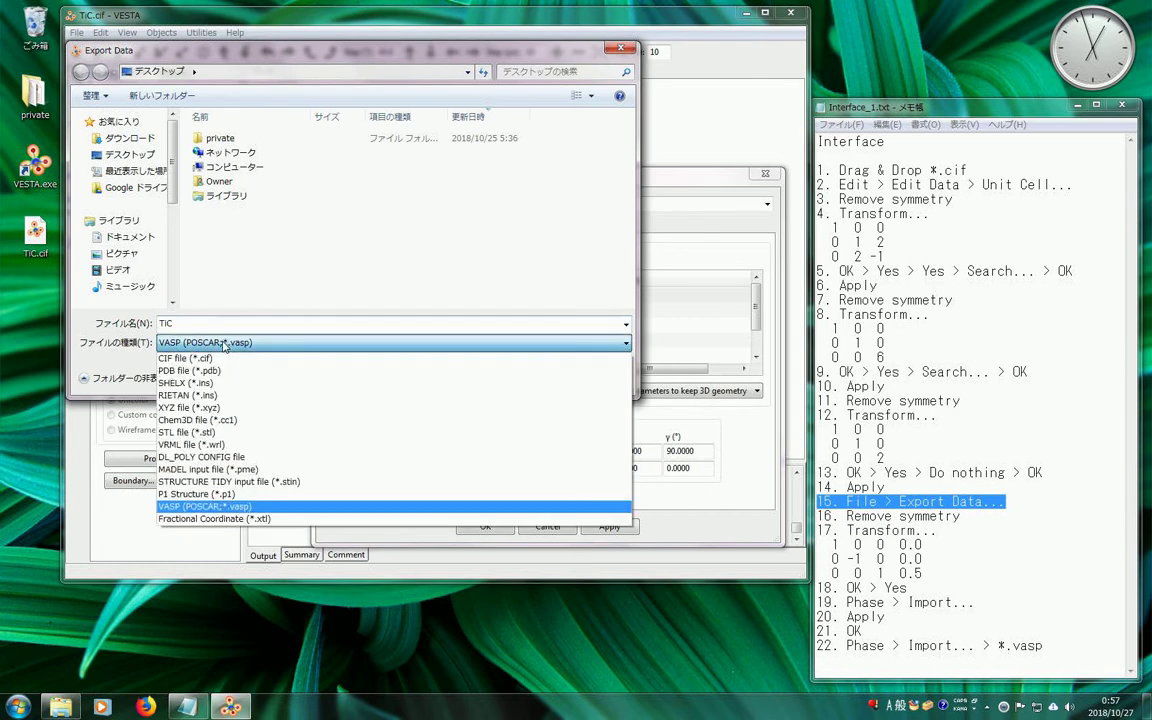
left_click(205, 355)
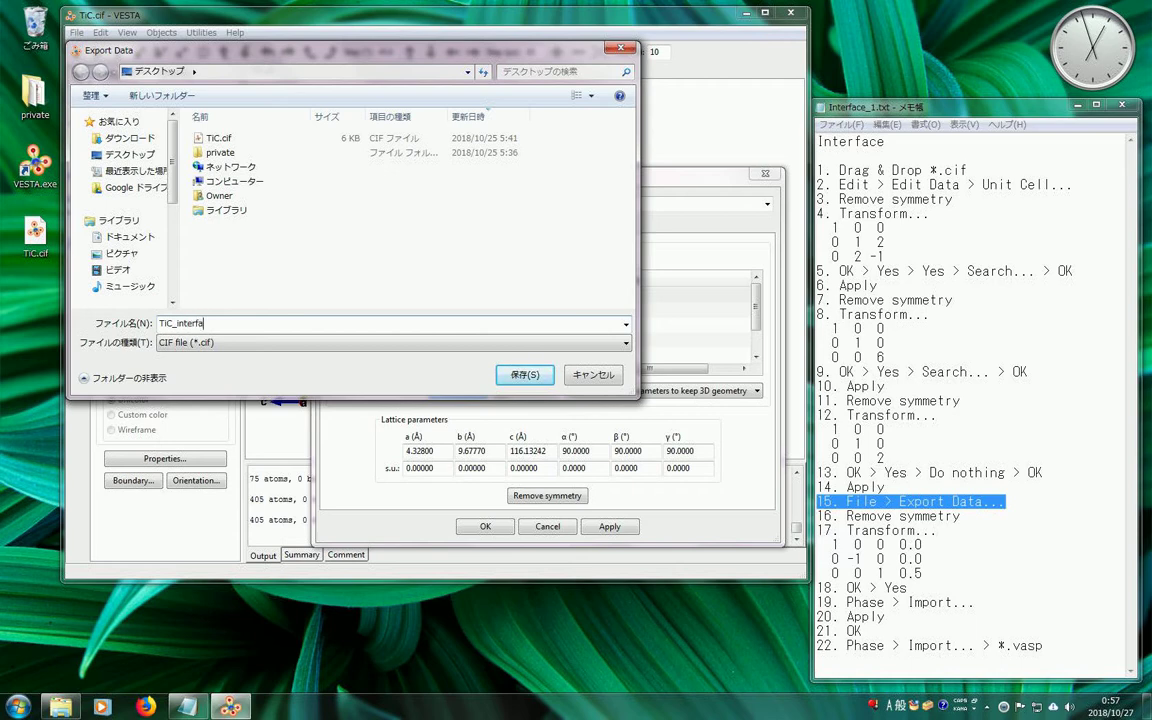
type("n")
key("Return")
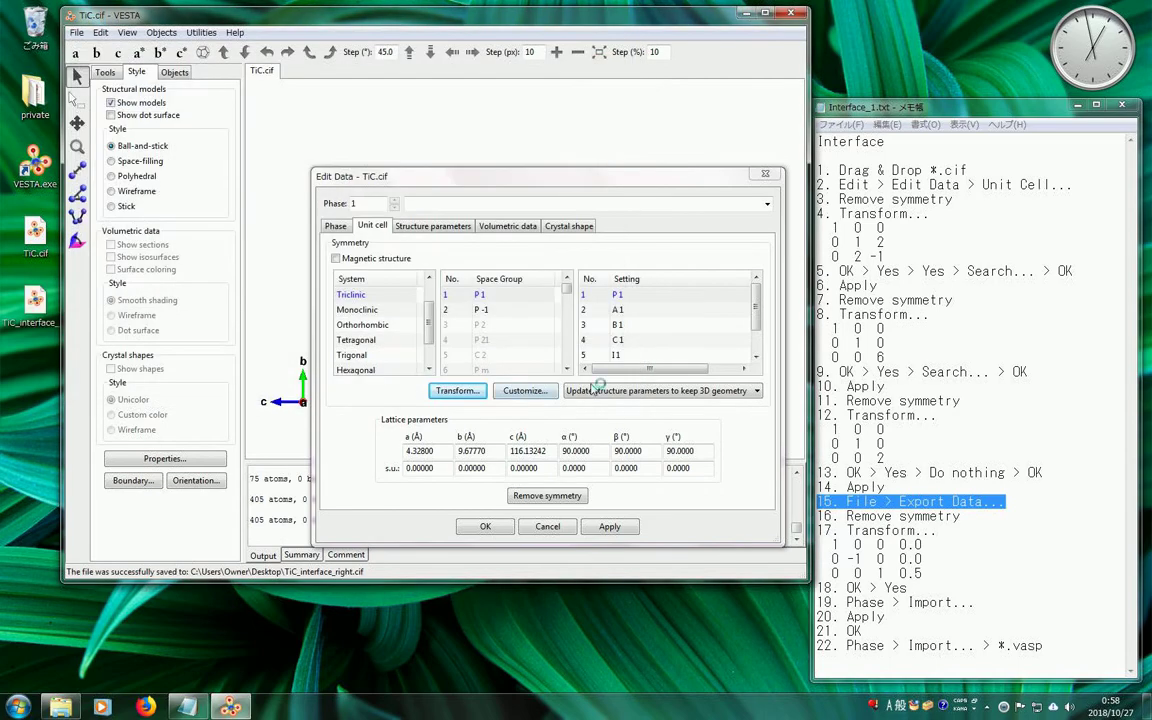
Remove the symmetry and set the second diagonal element of a new transformation's rotation matrix P to -1.
left_click_drag(970, 517, 818, 516)
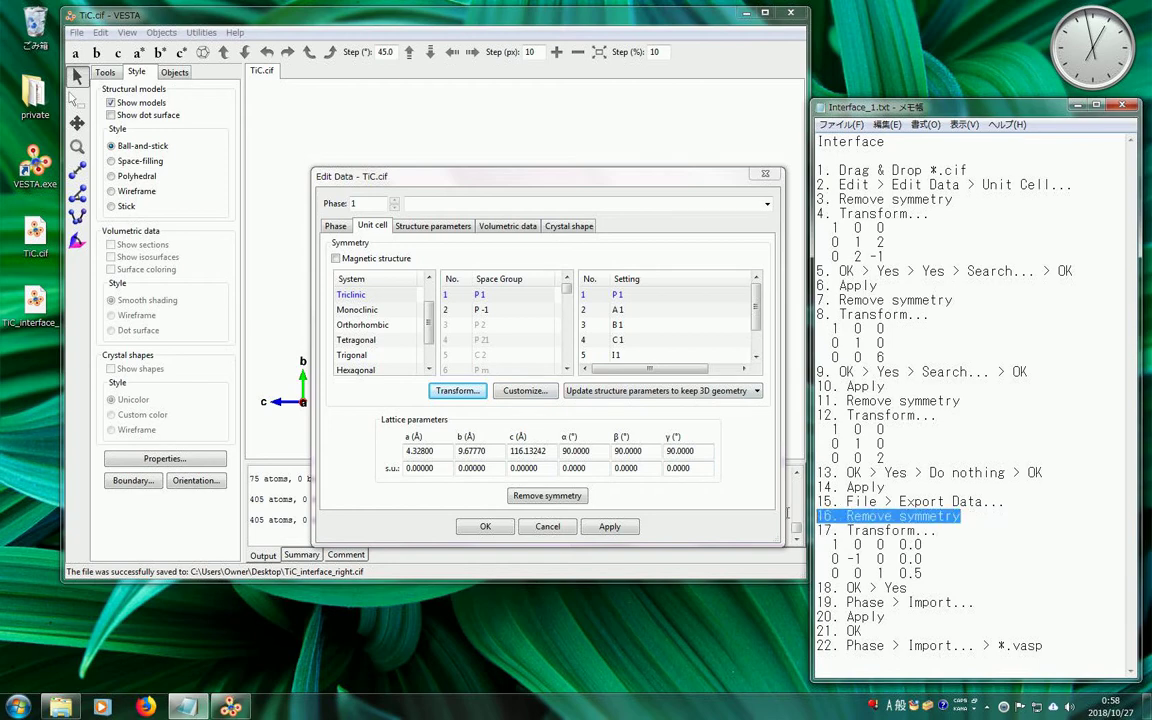
left_click(577, 497)
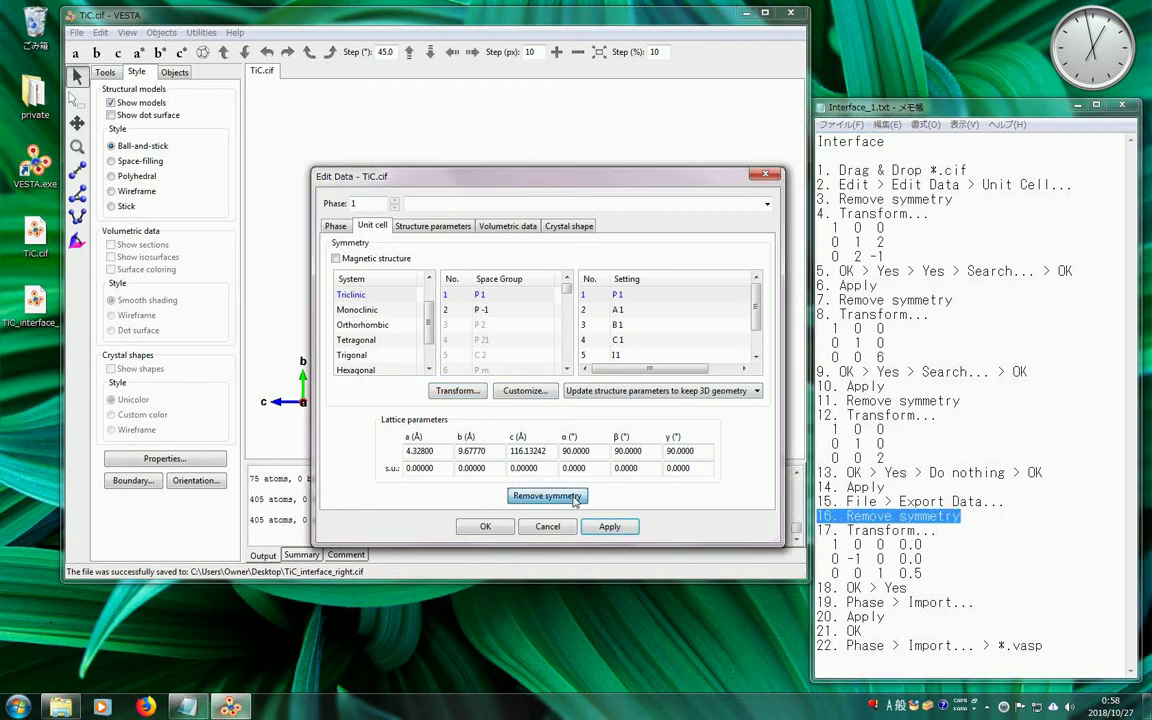
left_click_drag(937, 531, 838, 531)
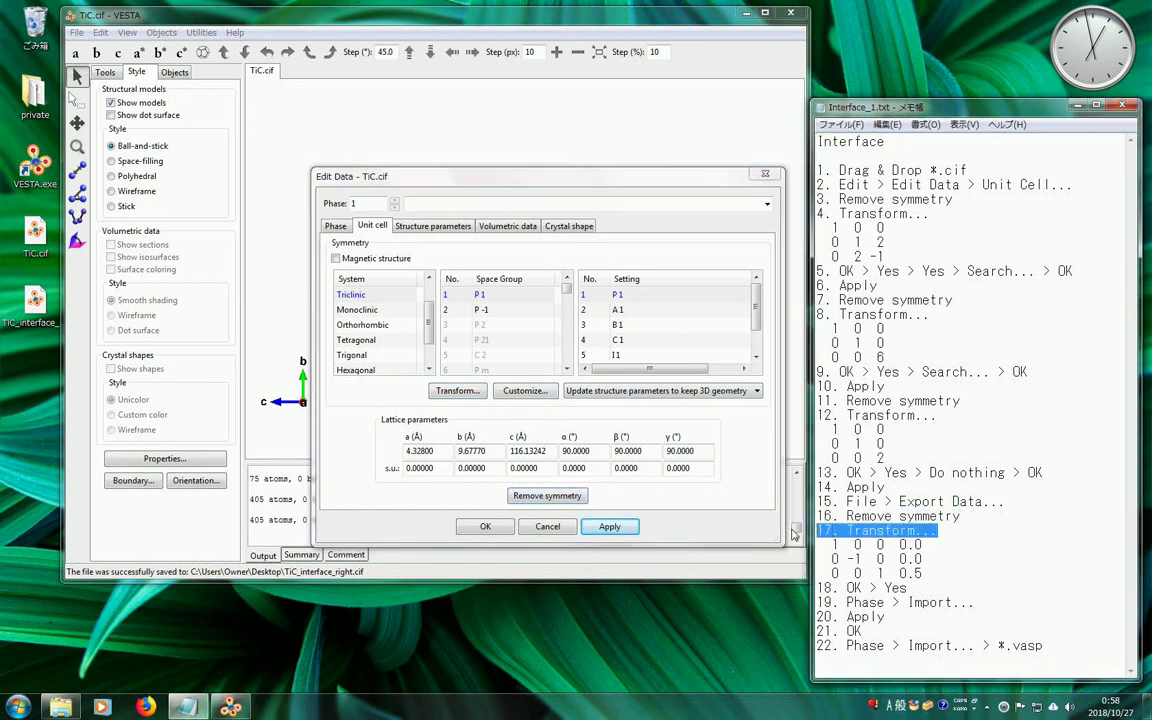
left_click(462, 391)
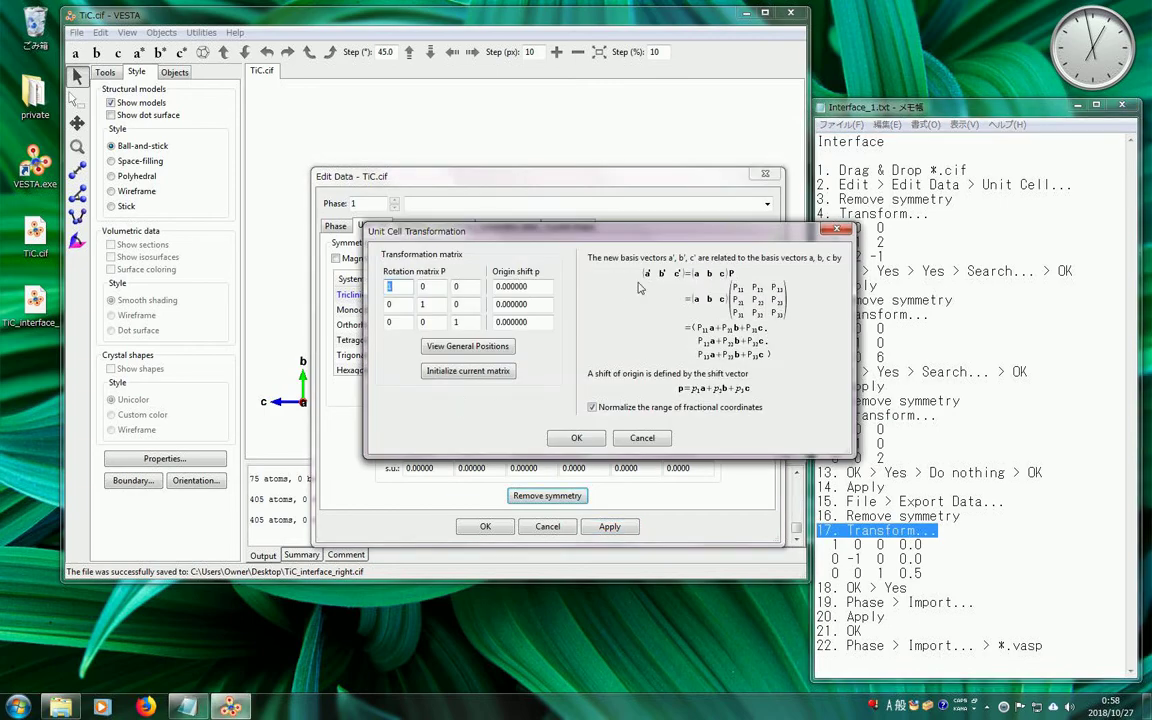
left_click_drag(863, 559, 846, 559)
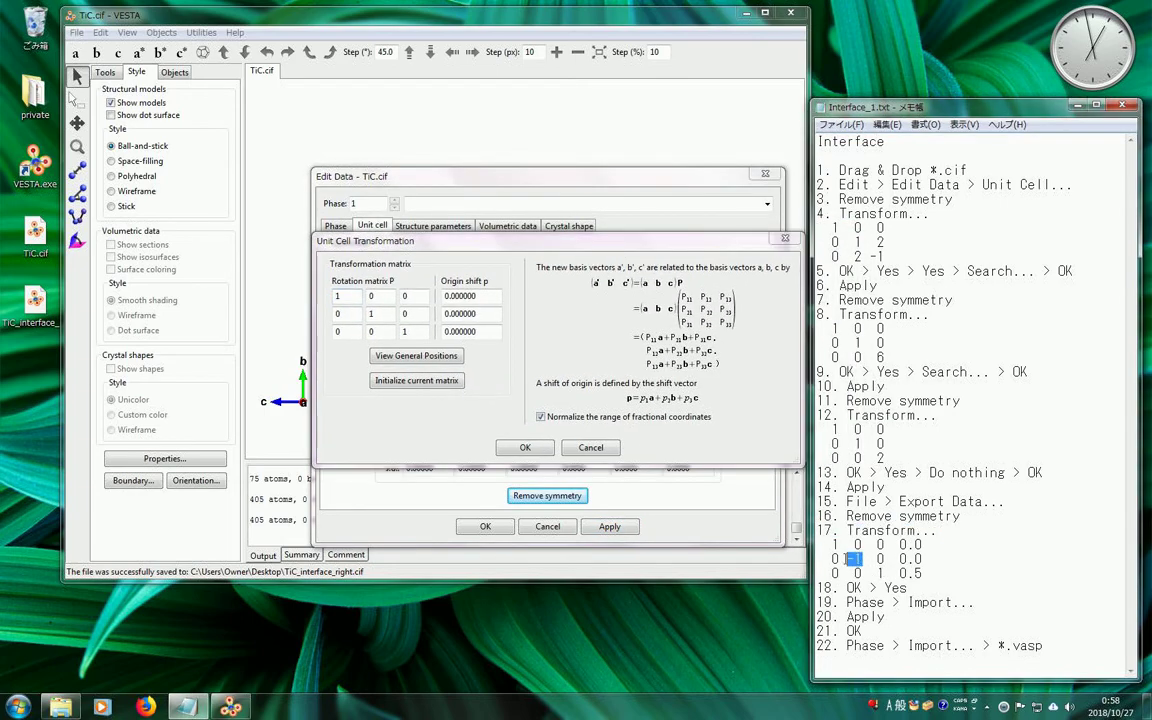
left_click_drag(380, 314, 325, 320)
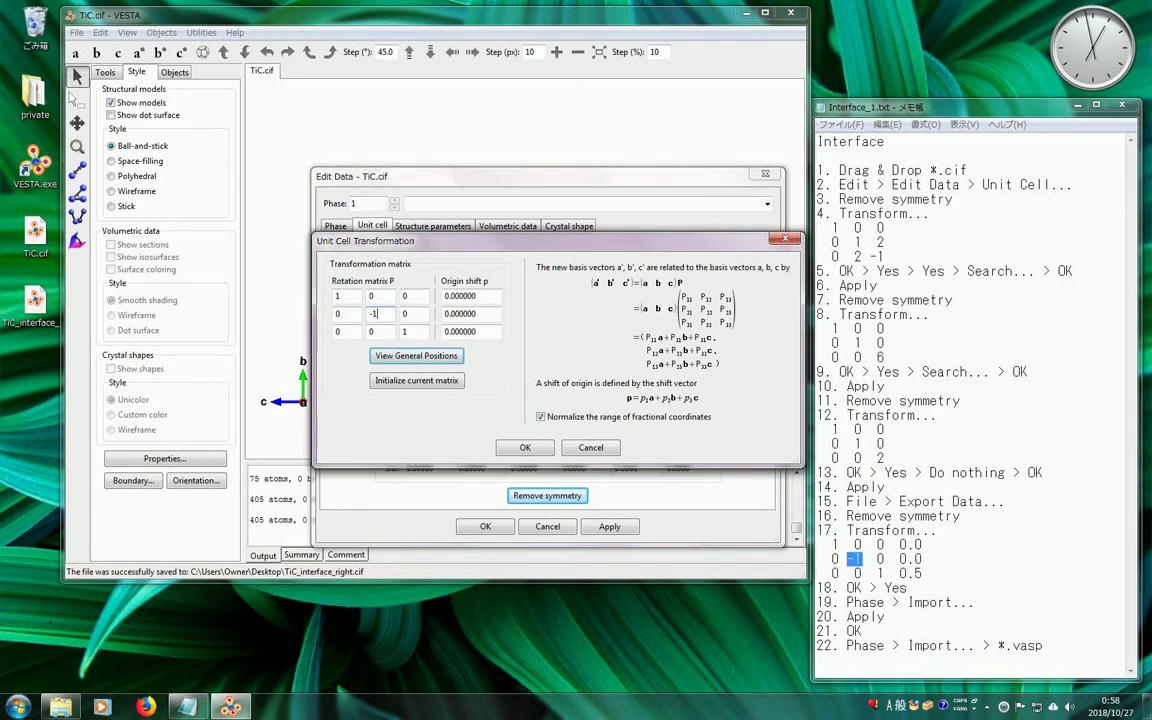
Set the third component of origin shift p to 0.5 and confirm the transformation, accepting the change to a left-handed coordinate system.
left_click_drag(921, 573, 899, 573)
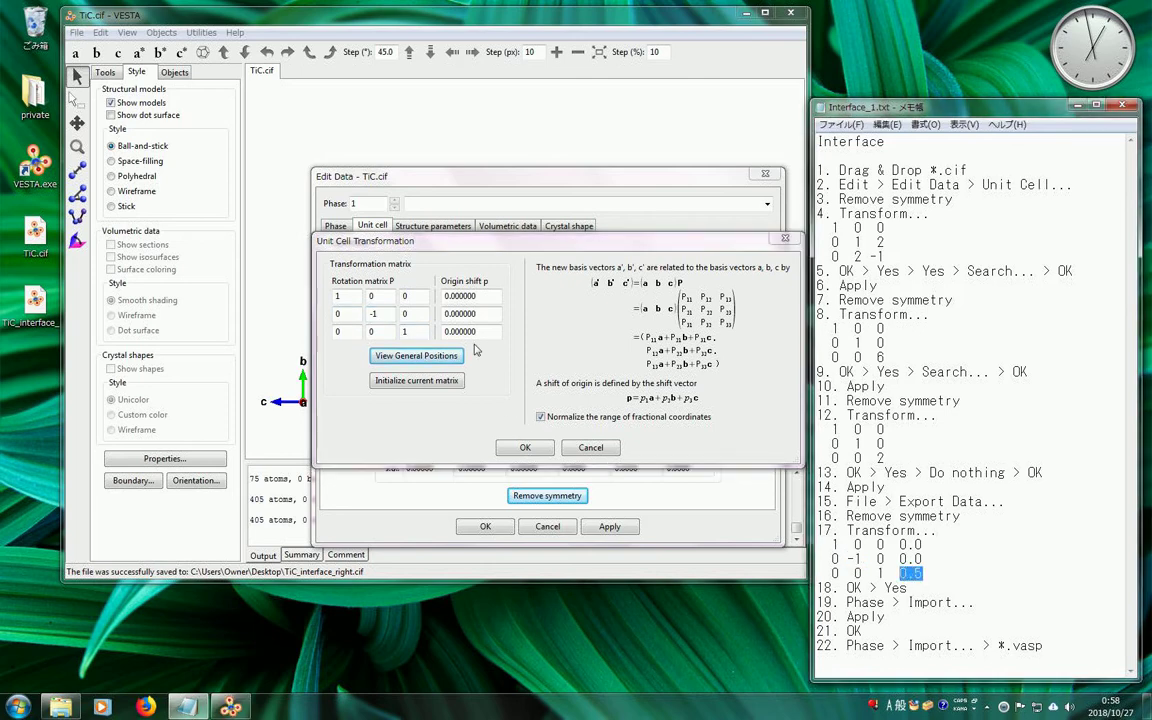
left_click_drag(495, 331, 444, 331)
type("0.5")
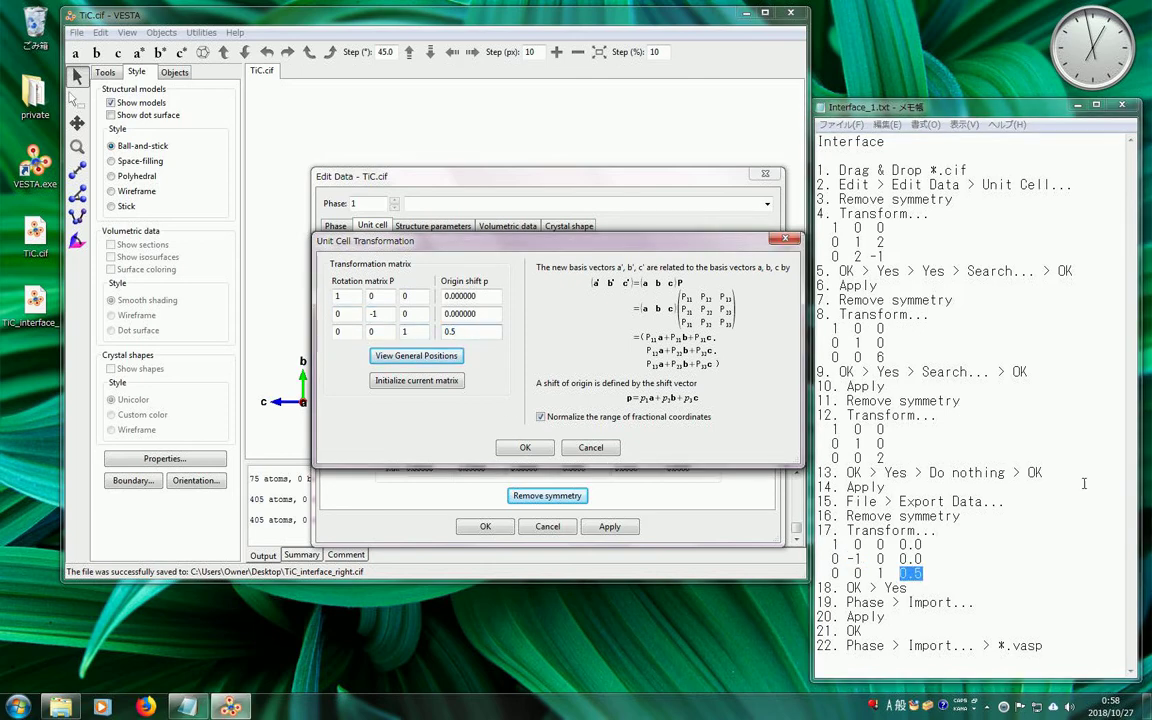
left_click_drag(908, 588, 818, 588)
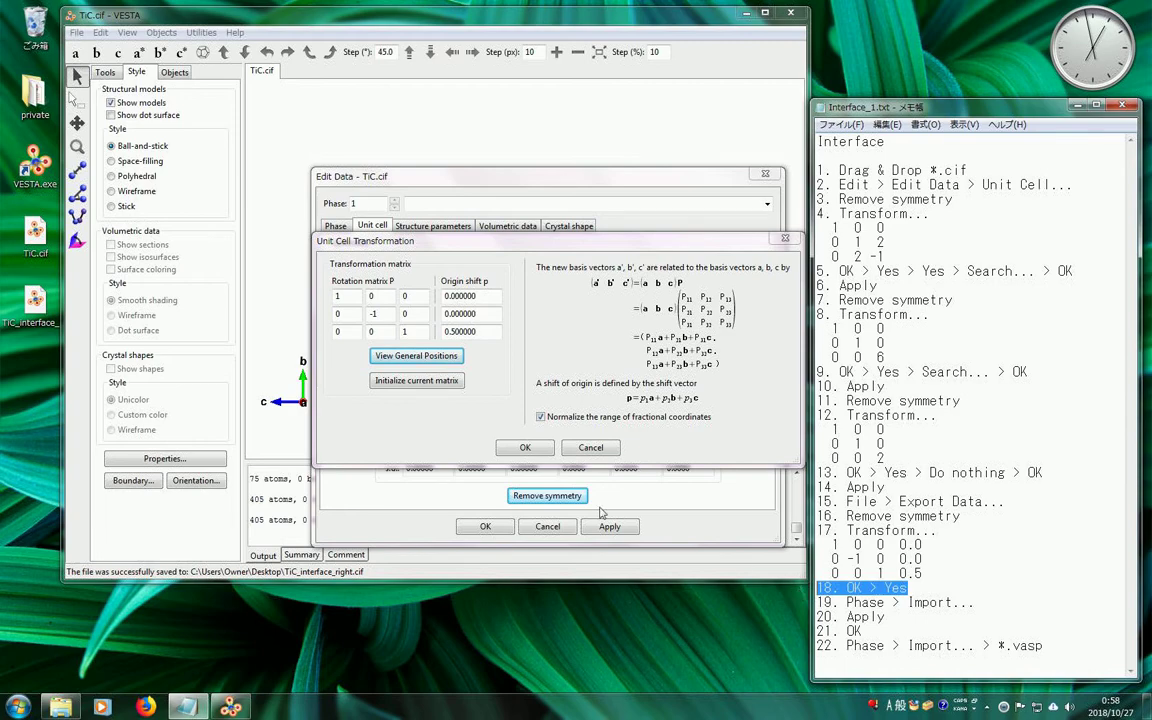
left_click(544, 450)
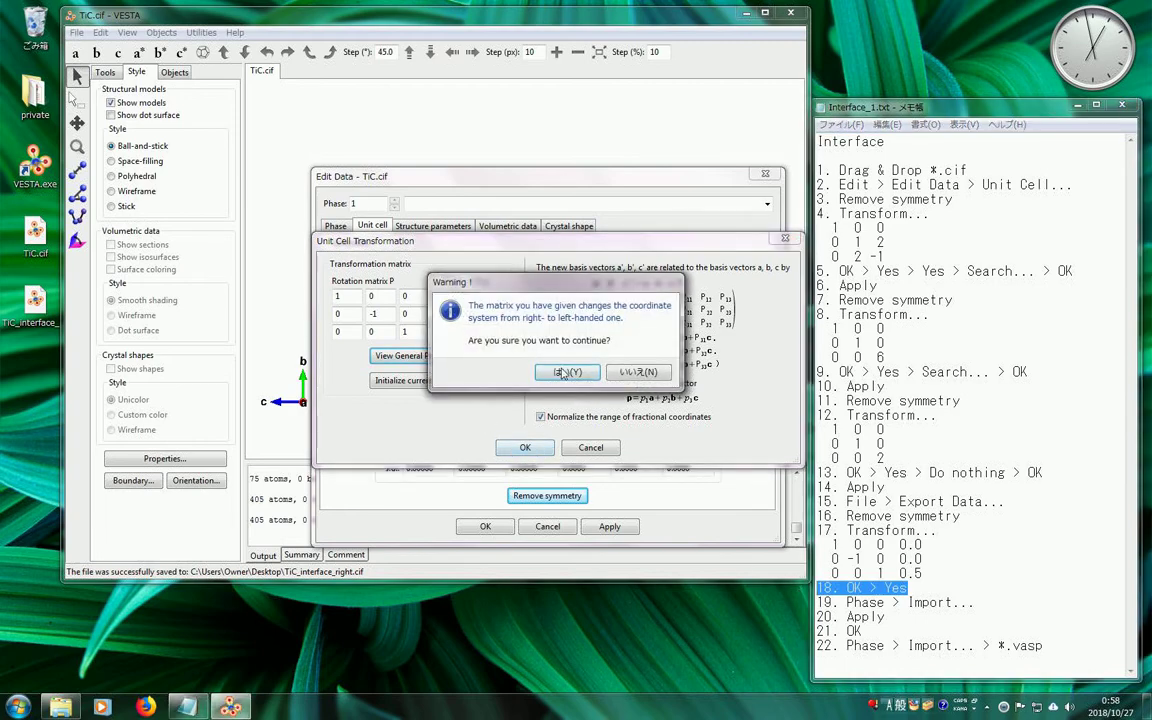
left_click(569, 376)
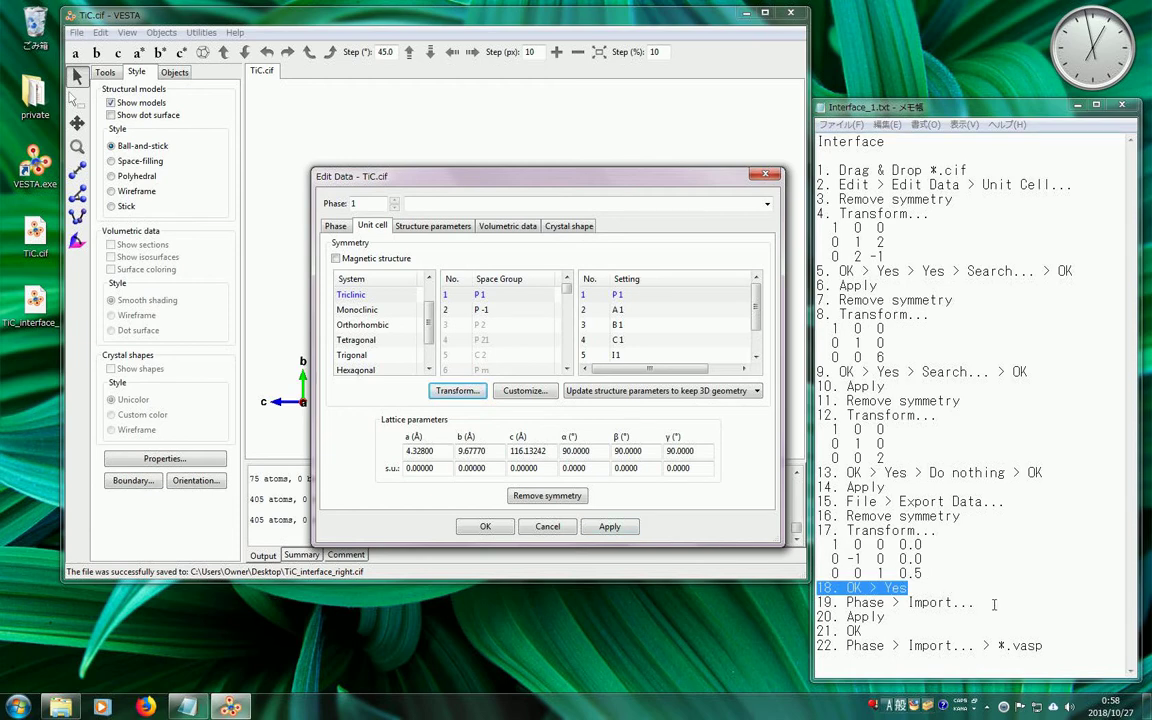
Import TiC_interface_right.cif as a second phase and apply it to the model.
left_click_drag(994, 604, 818, 603)
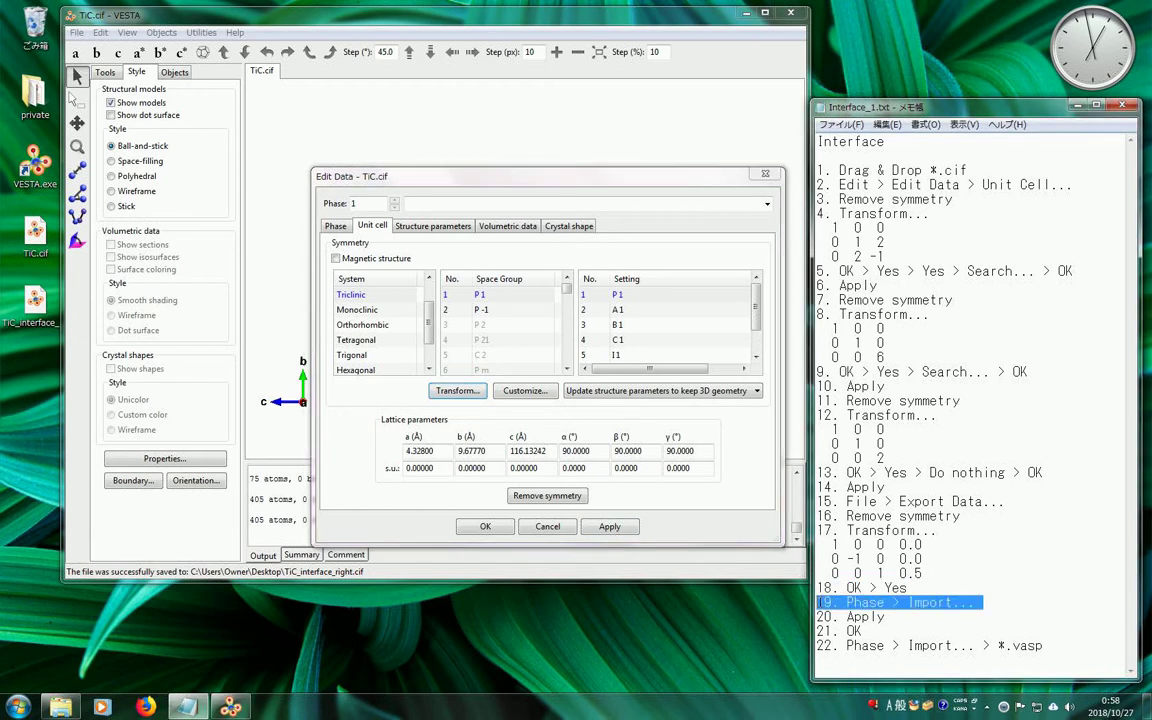
left_click(336, 227)
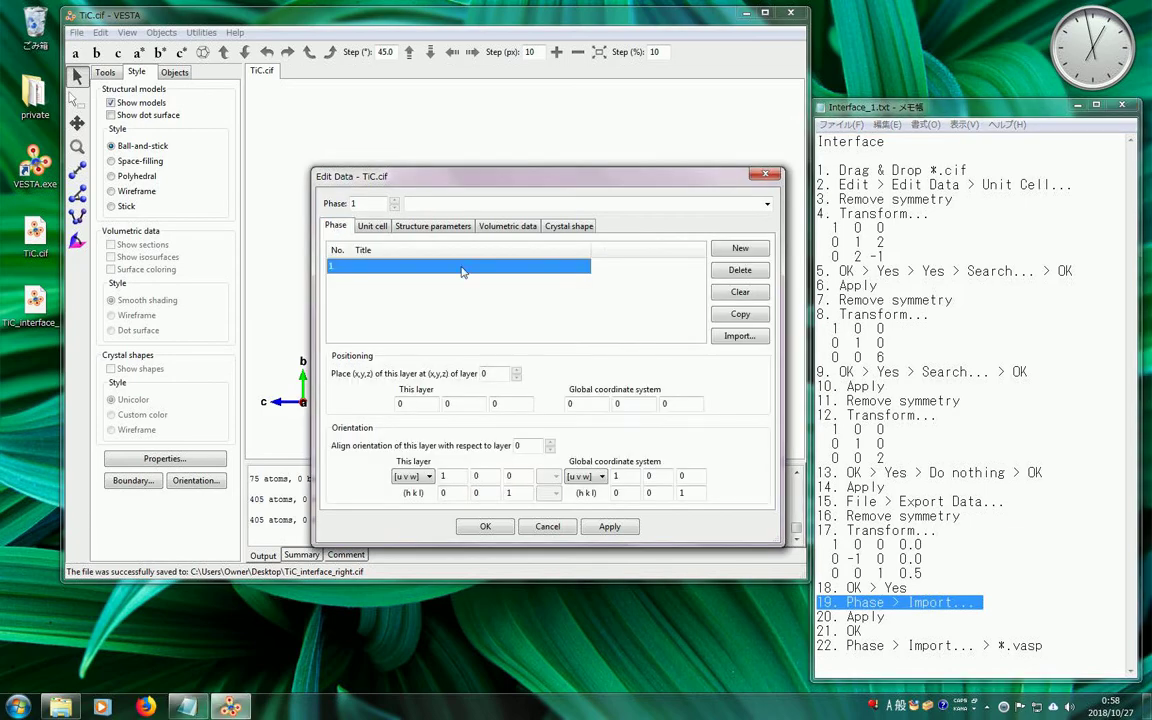
left_click(738, 336)
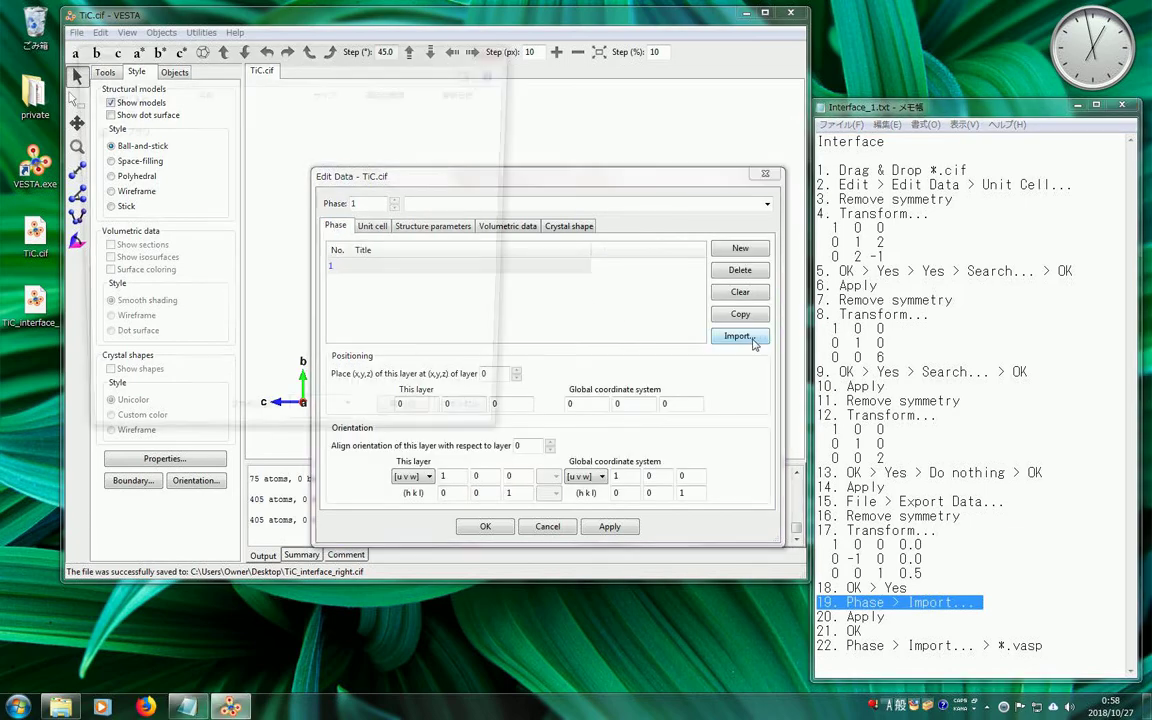
left_click(242, 140)
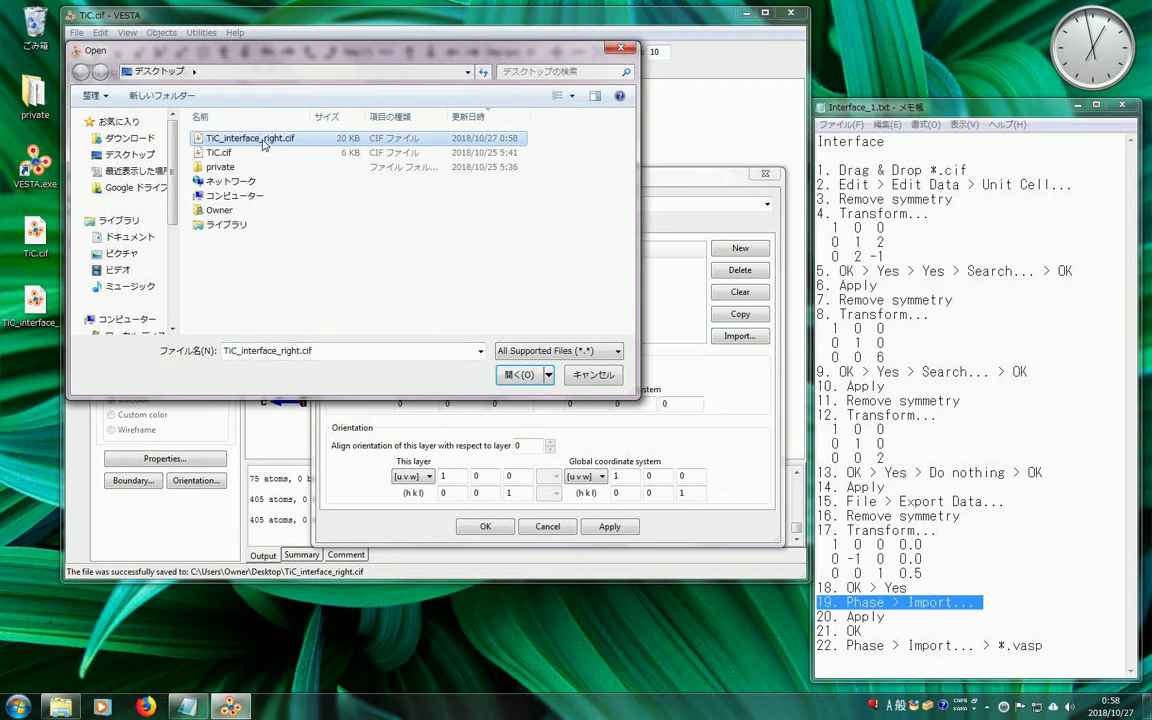
left_click(518, 374)
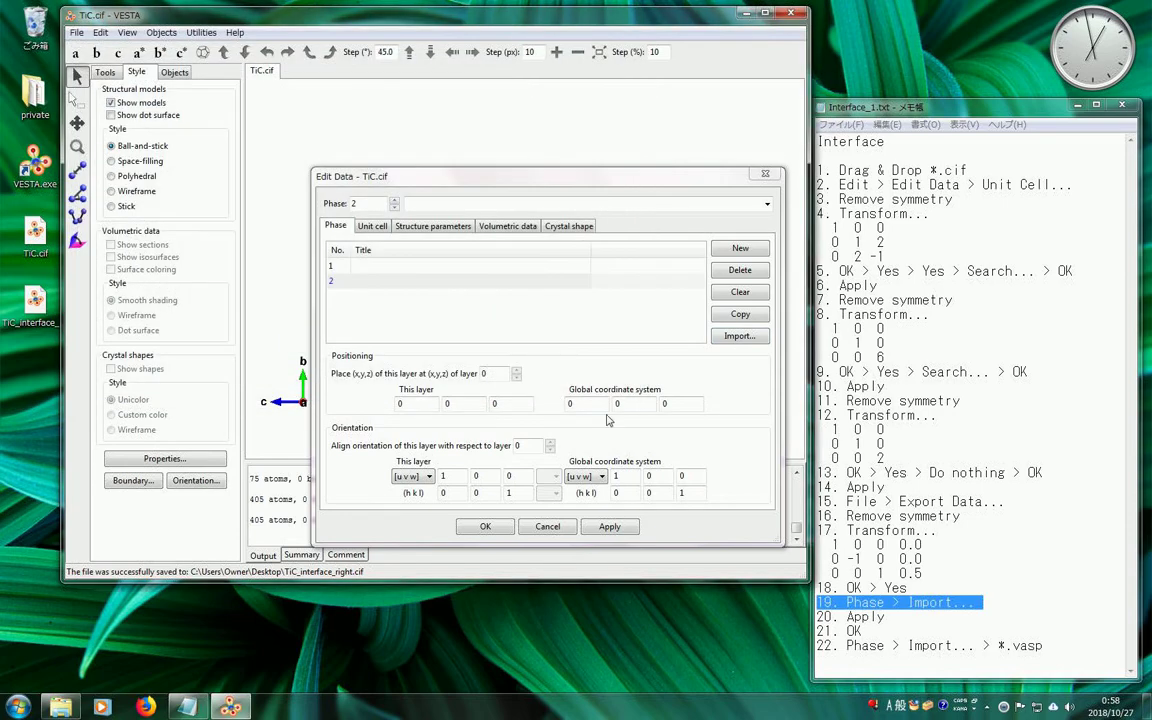
left_click_drag(886, 617, 814, 619)
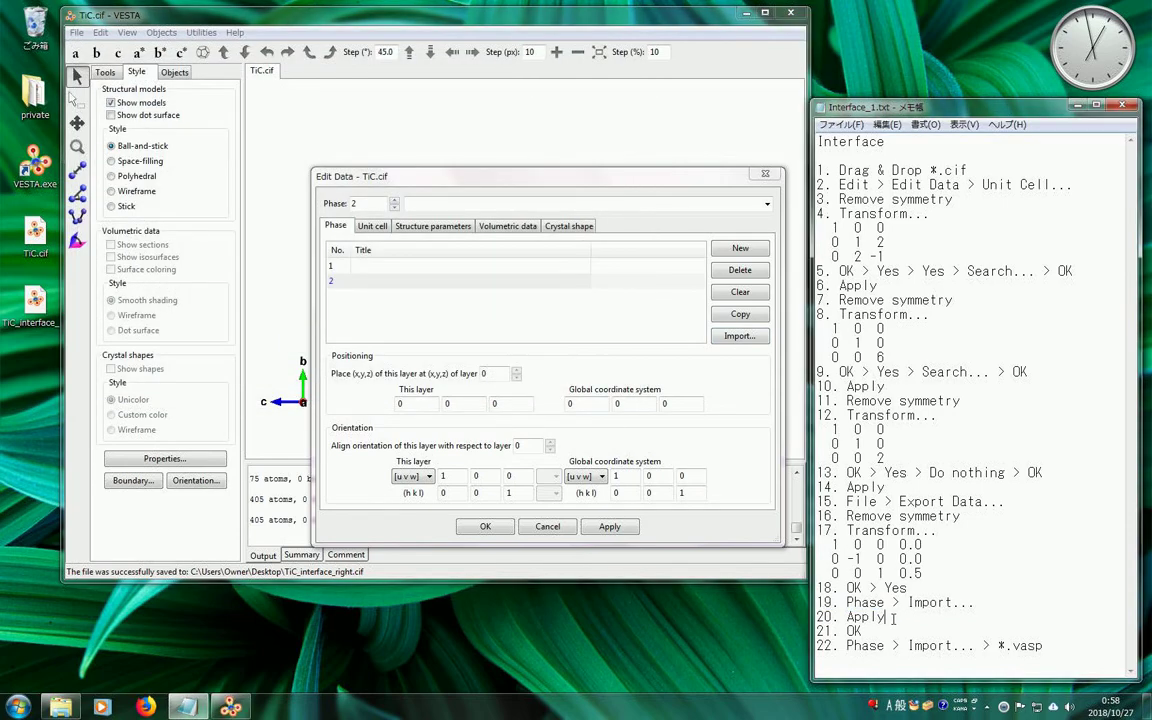
left_click(622, 527)
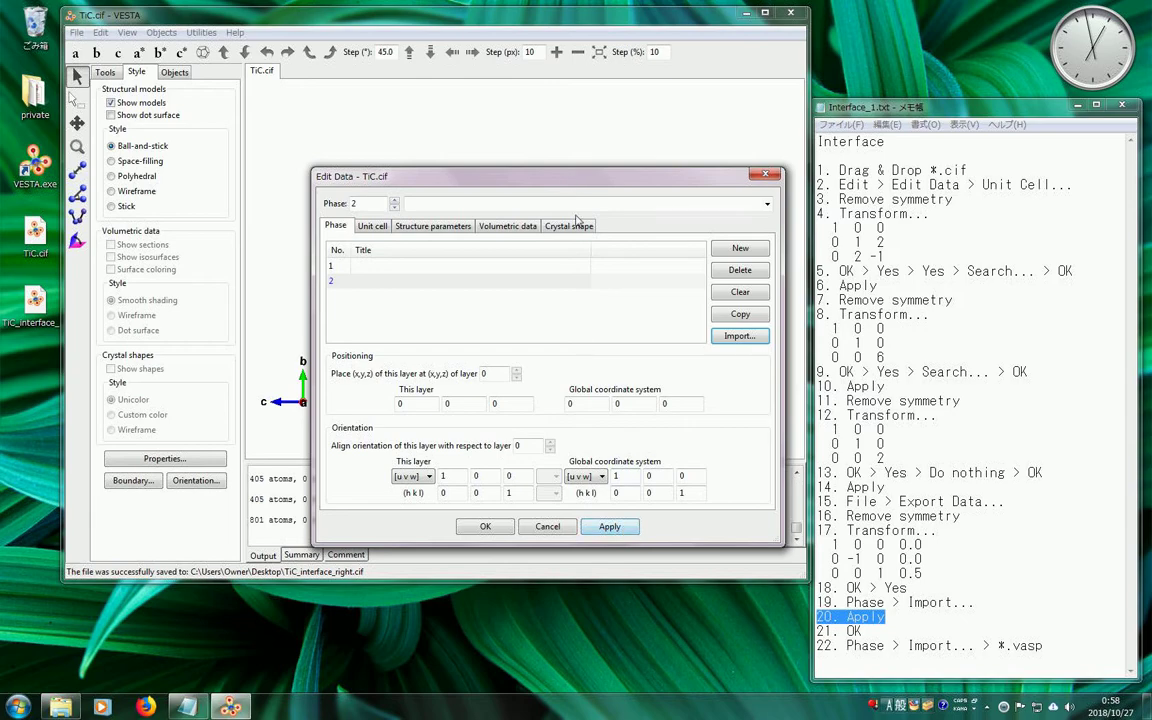
Examine the combined two-phase structure up close and as a whole, looking at the interface between the halves.
left_click_drag(571, 180, 571, 498)
left_click_drag(563, 346, 538, 283)
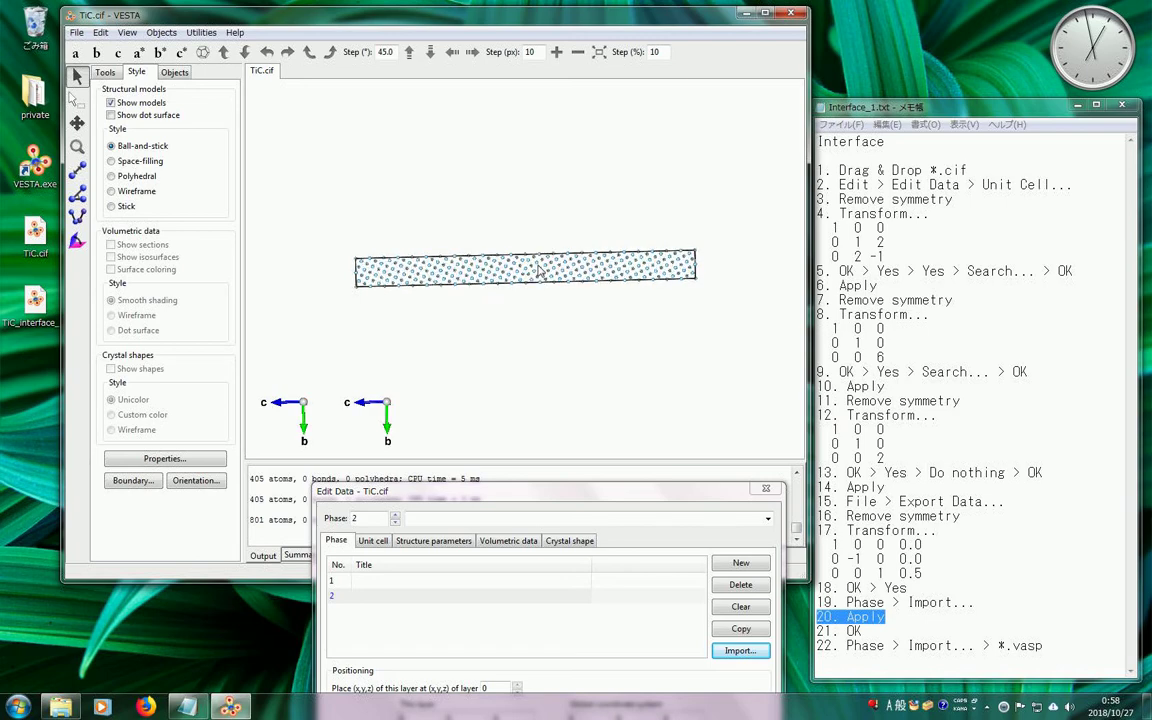
scroll(553, 335, "up", 10)
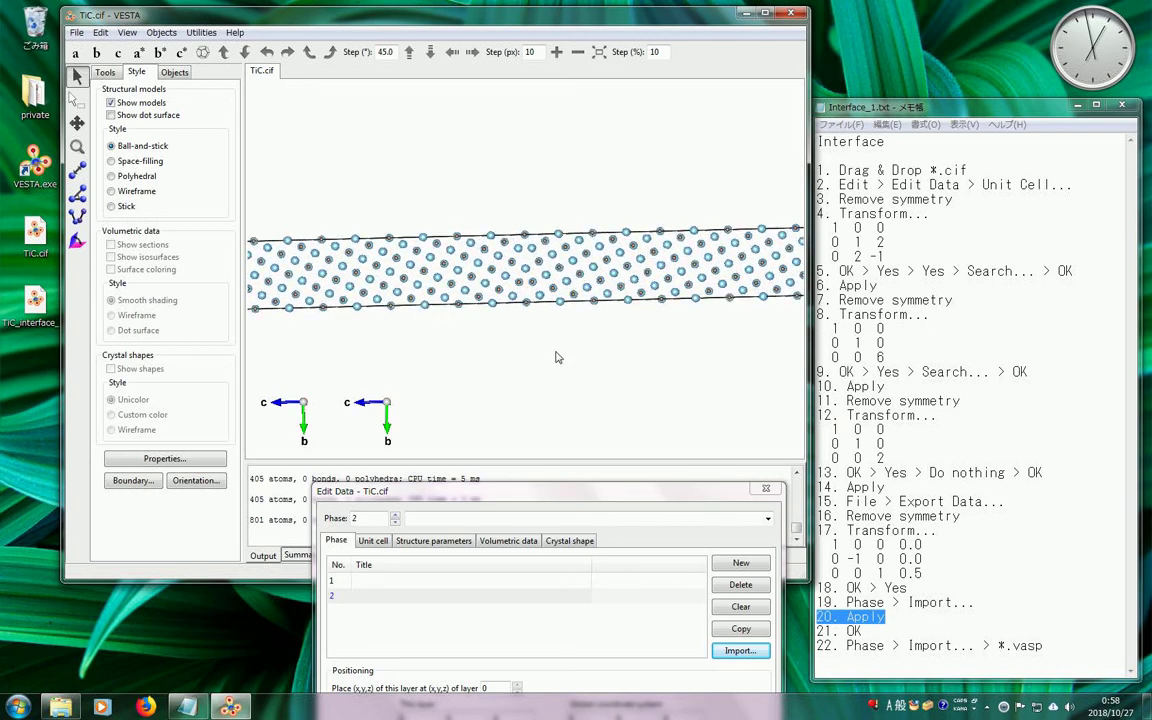
left_click_drag(557, 357, 620, 308)
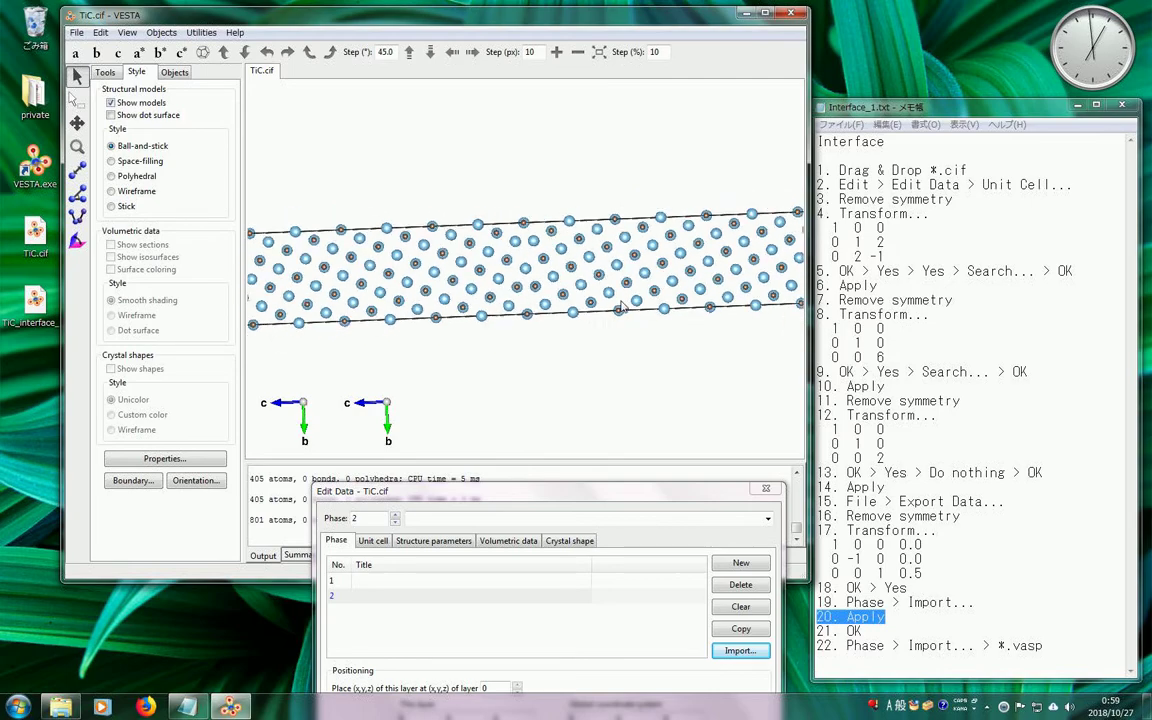
scroll(620, 306, "down", 2)
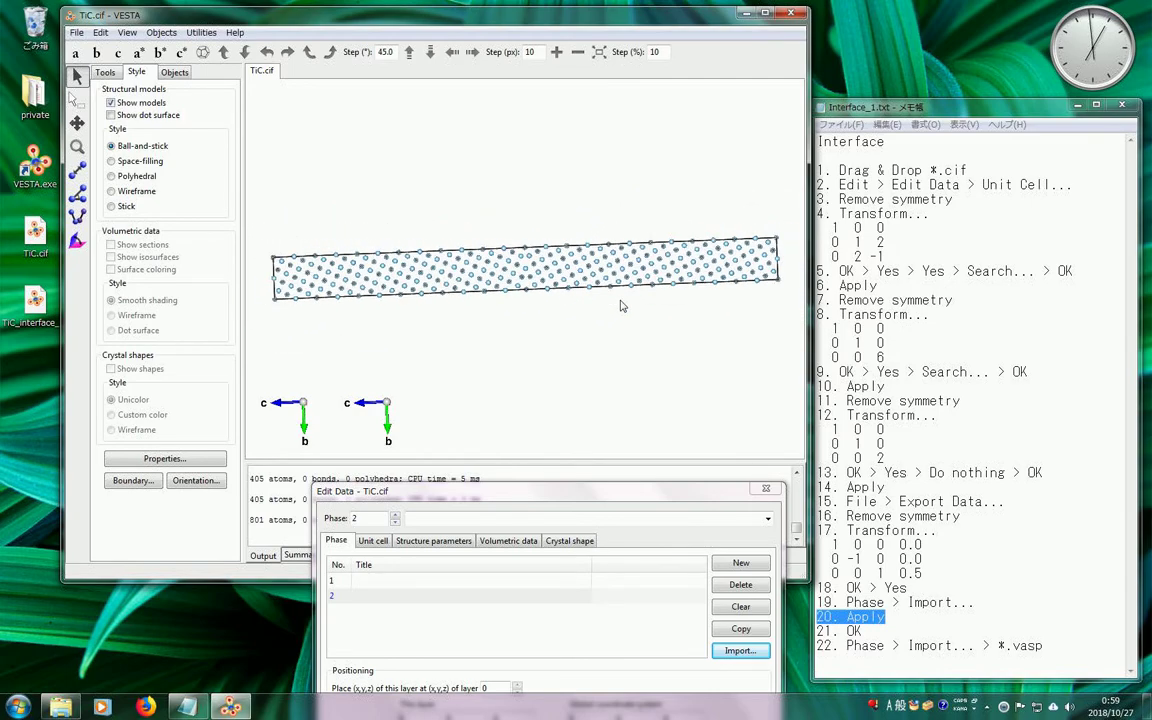
left_click_drag(541, 500, 543, 228)
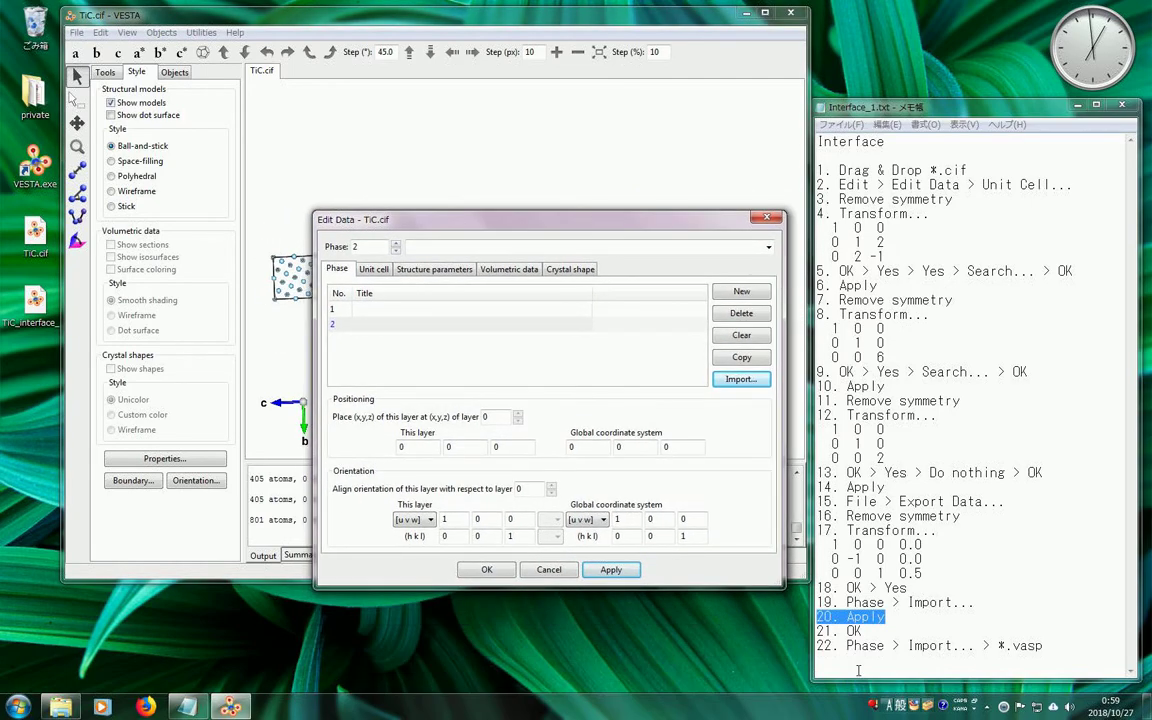
Highlight line 21 of the notes and accept the two-phase data edits, closing the Edit Data dialog.
left_click(871, 628)
left_click_drag(871, 628, 615, 621)
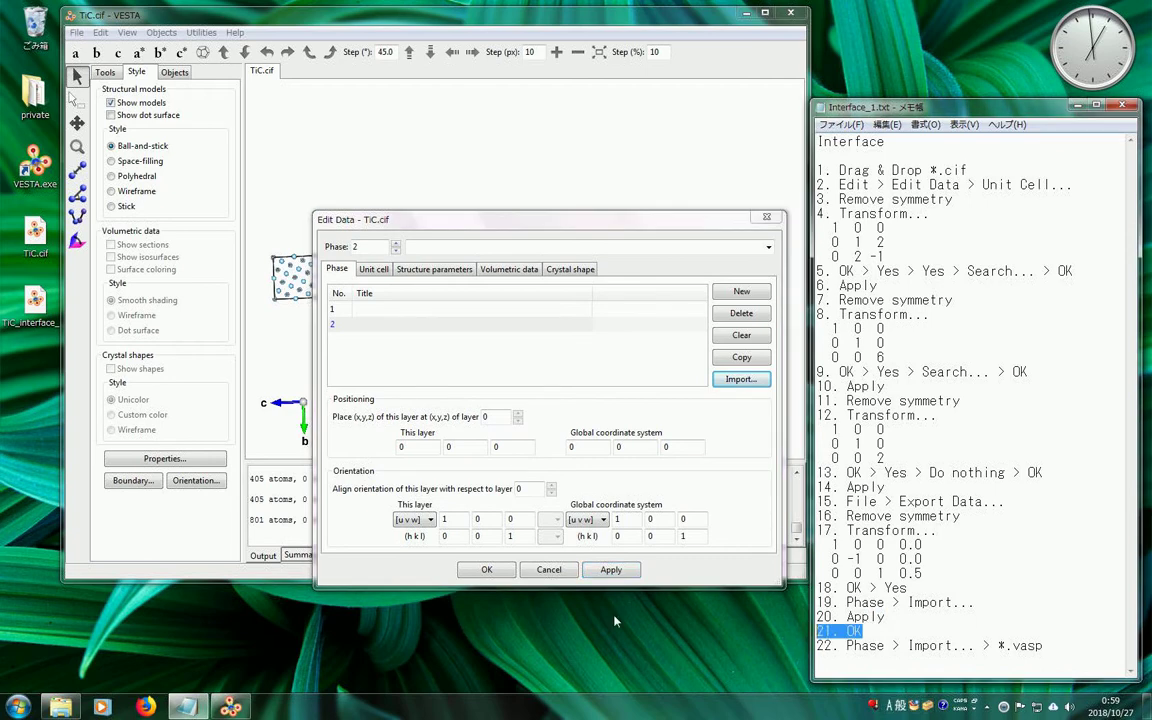
left_click(487, 570)
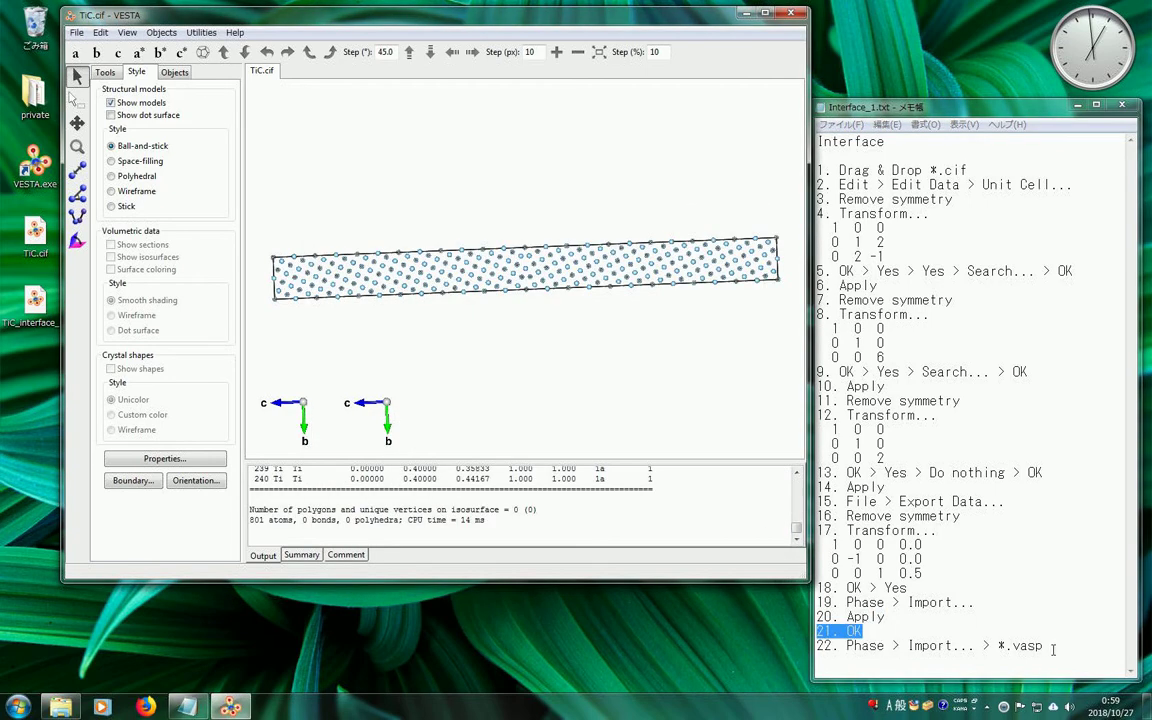
left_click_drag(1052, 650, 819, 648)
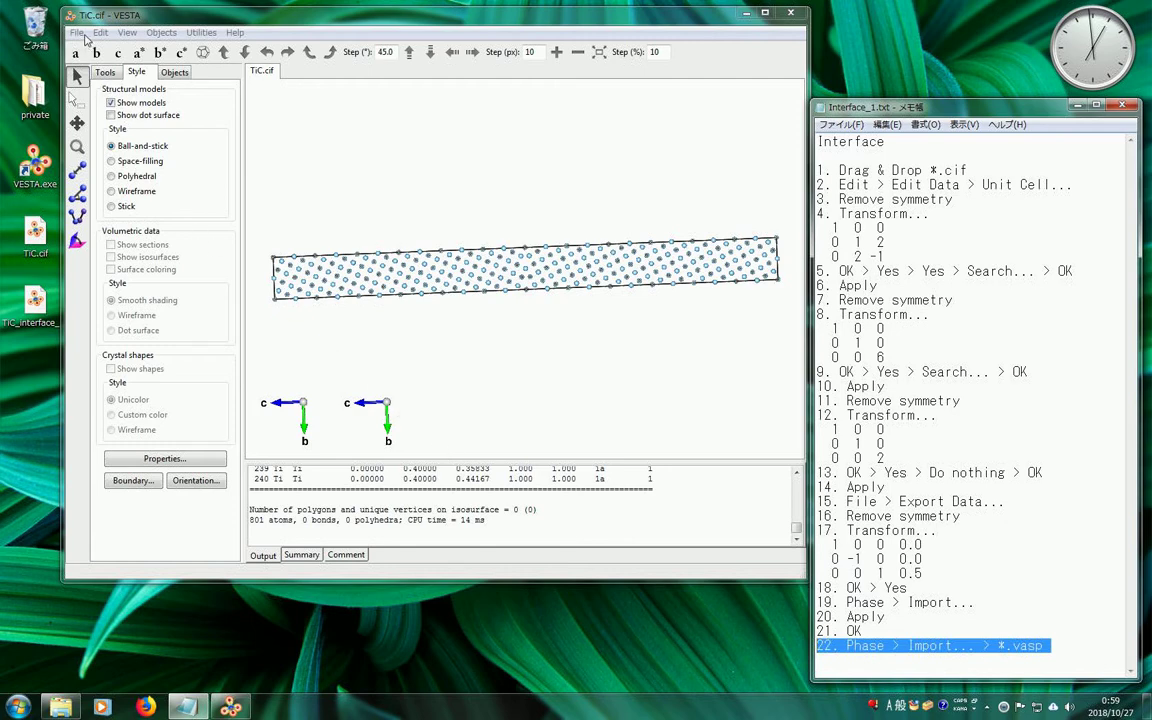
left_click(86, 37)
left_click(906, 646)
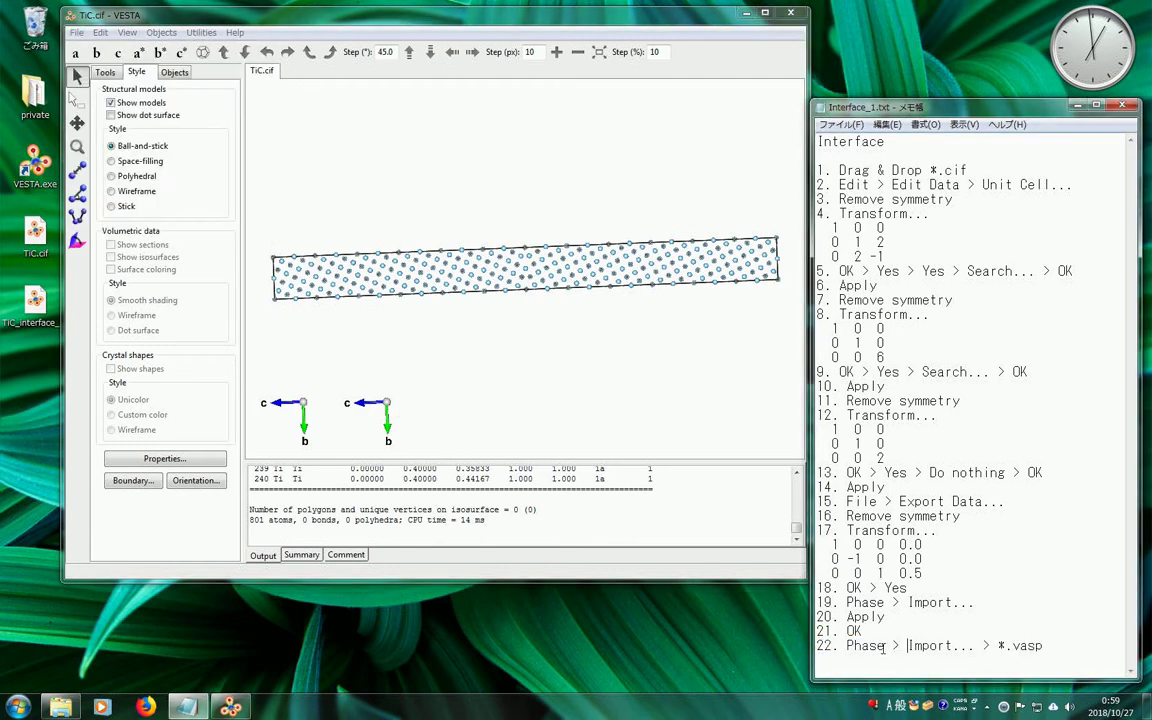
key("BackSpace")
key("BackSpace")
key("BackSpace")
key("BackSpace")
key("BackSpace")
type("Edi")
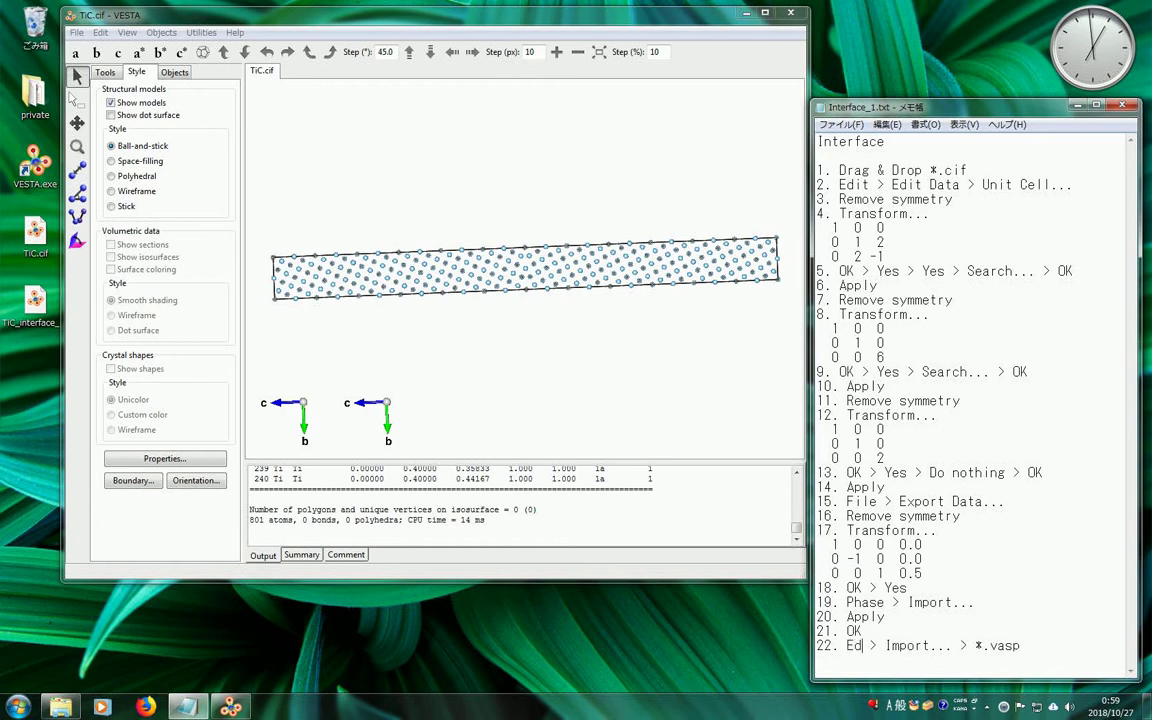
type("t")
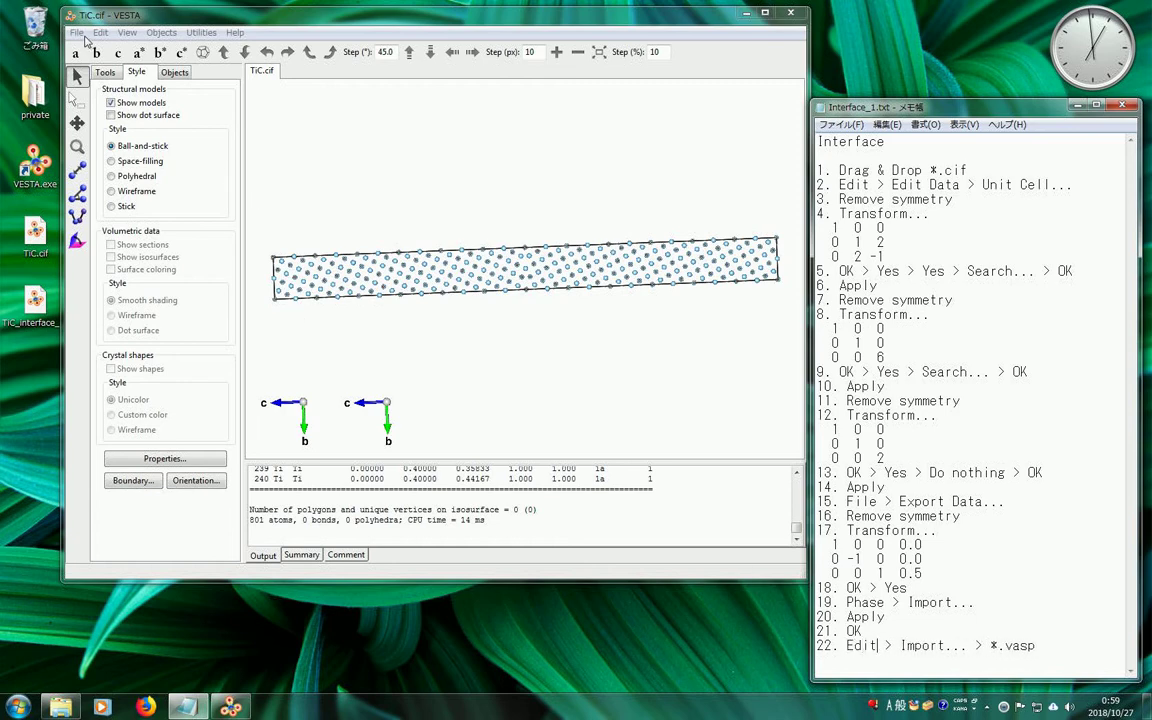
key("BackSpace")
key("BackSpace")
key("BackSpace")
key("BackSpace")
type("Fi")
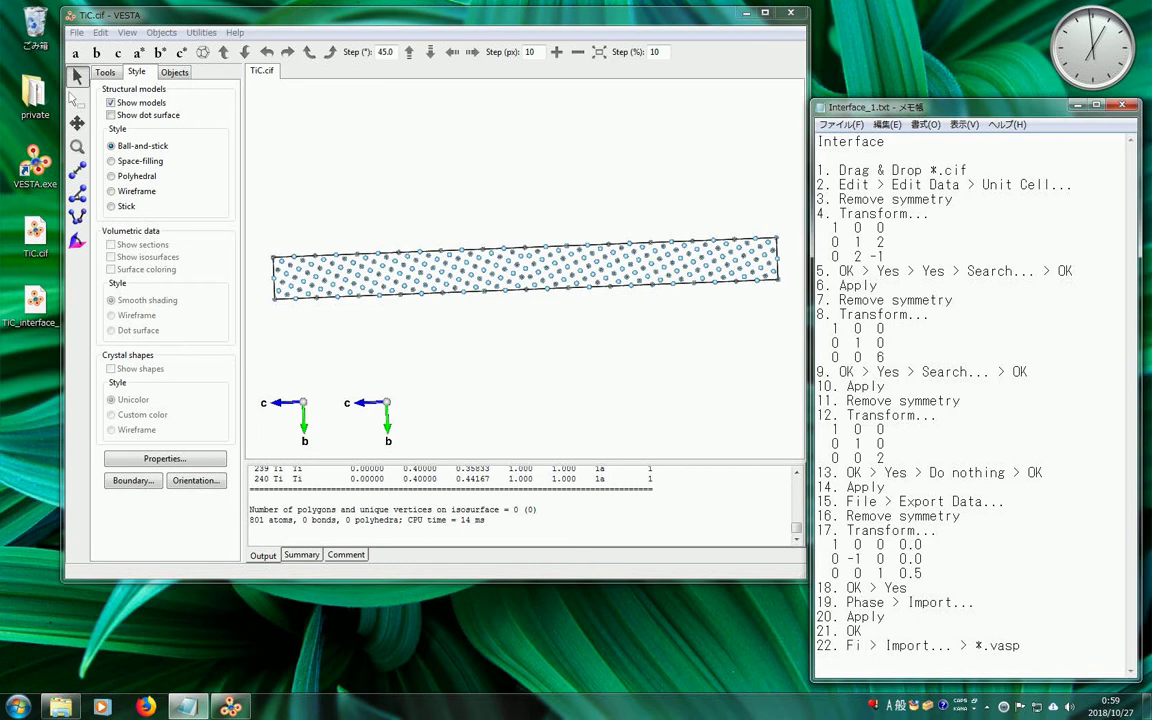
key("BackSpace")
key("BackSpace")
type("Phase")
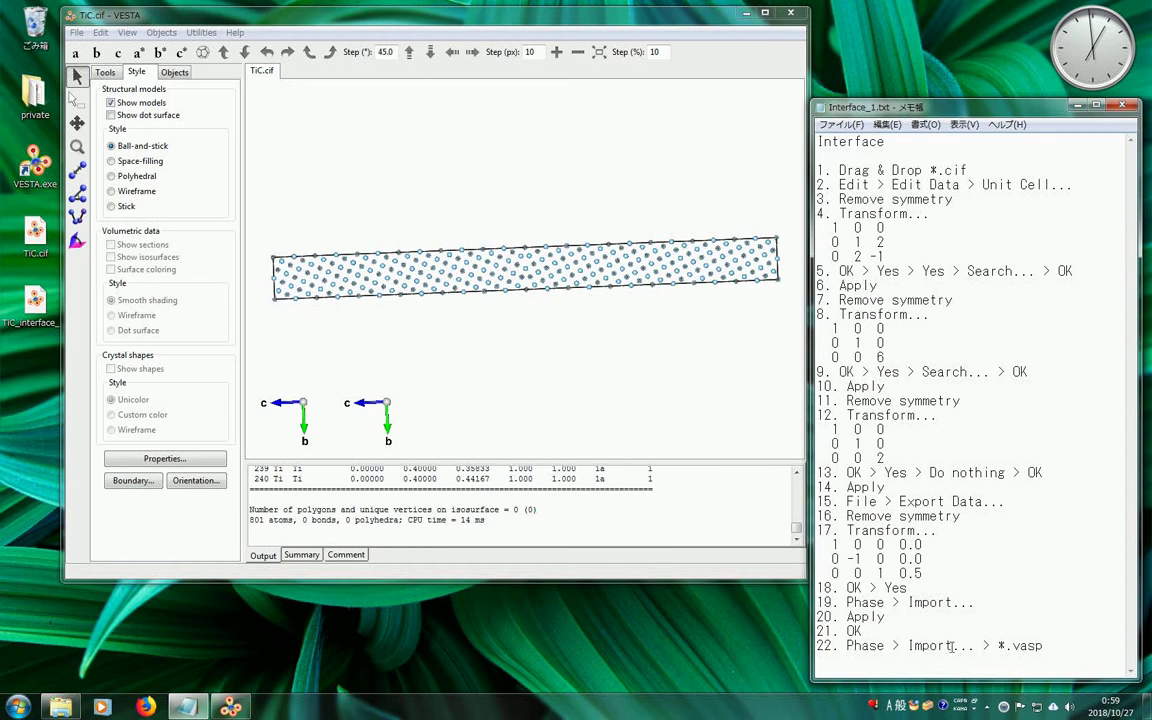
Replace "Phase > Import..." in line 22 of the notes with "Edit >".
key("BackSpace")
key("BackSpace")
key("BackSpace")
key("BackSpace")
key("BackSpace")
key("BackSpace")
key("BackSpace")
key("BackSpace")
key("BackSpace")
key("BackSpace")
key("BackSpace")
key("BackSpace")
key("BackSpace")
key("BackSpace")
key("BackSpace")
key("BackSpace")
key("BackSpace")
type("Edit")
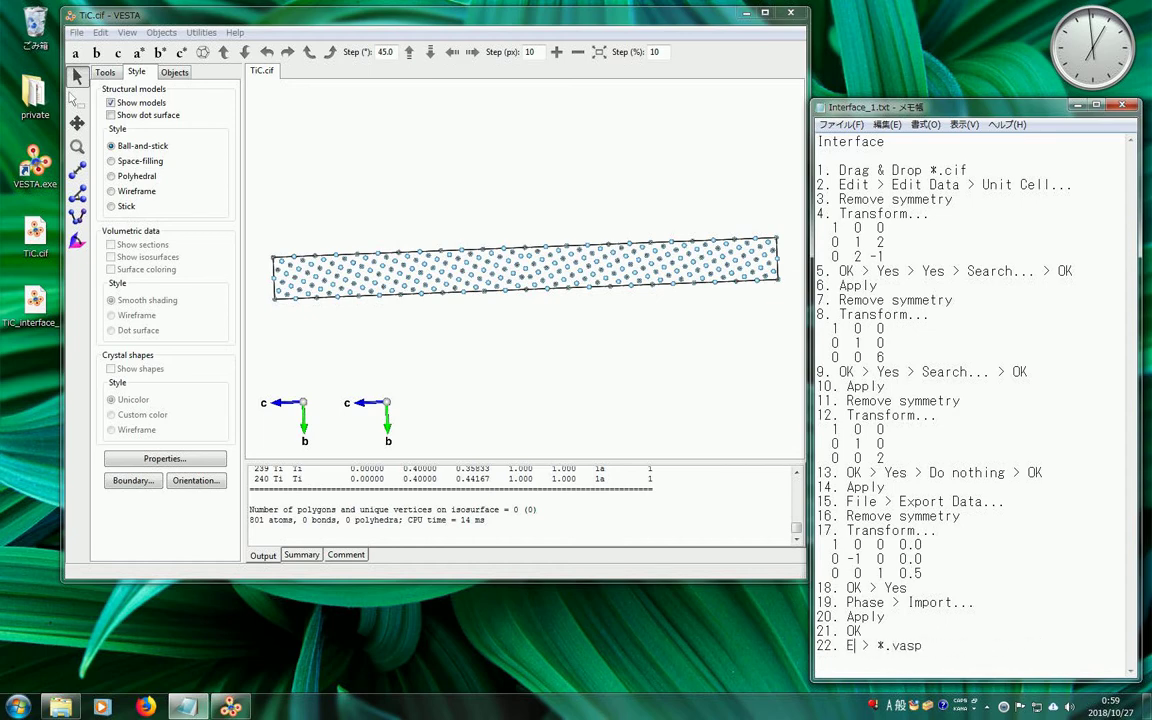
type(" >")
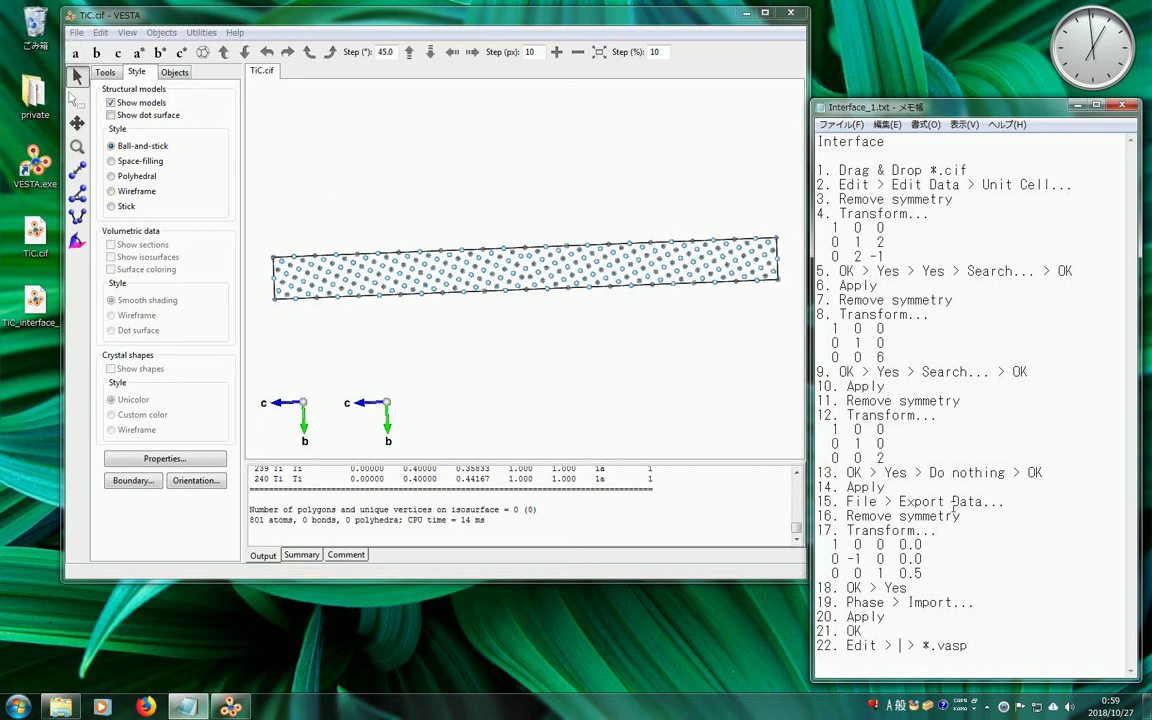
Copy "Export Data..." from line 15 of the notes into line 22, before "> *.vasp".
left_click_drag(901, 501, 1011, 509)
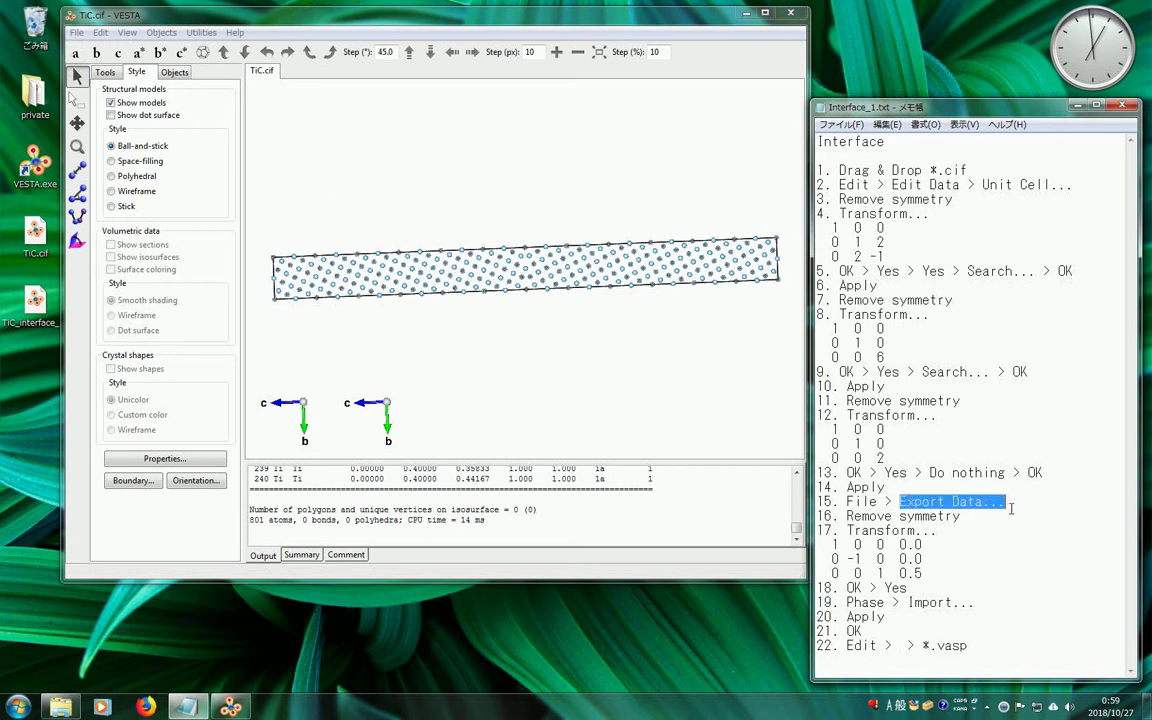
key("ctrl+c")
left_click(904, 645)
key("ctrl+v")
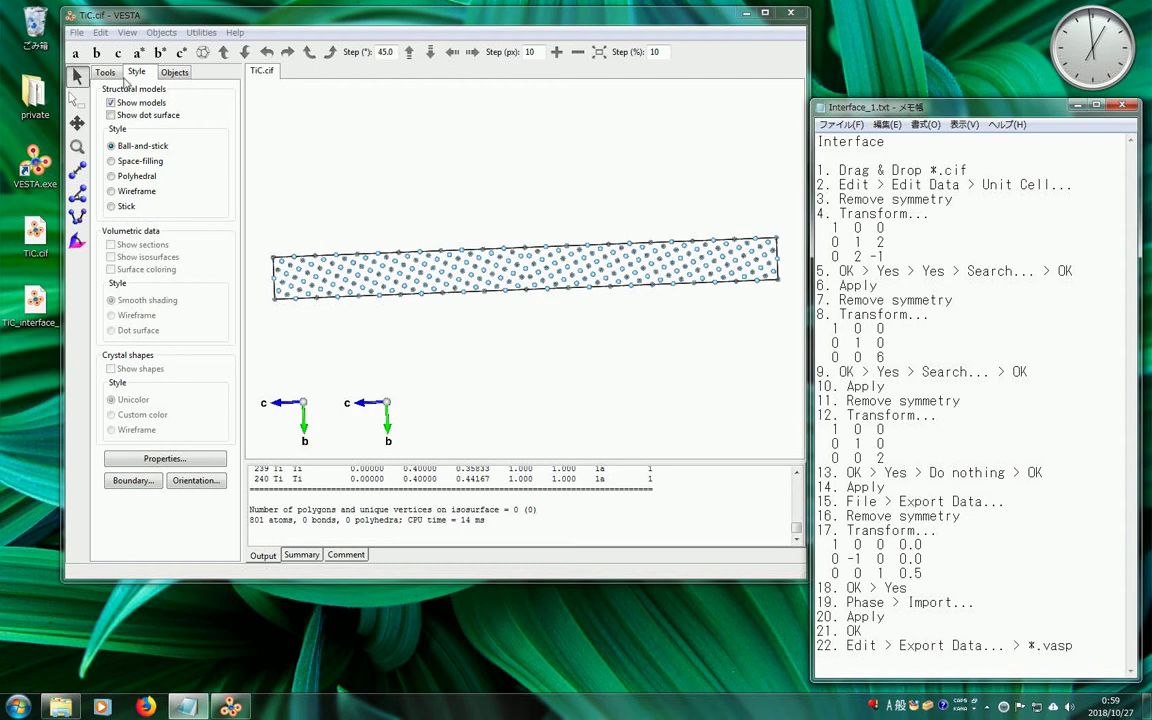
Export the combined structure to the desktop as TiC.vasp in VASP format with fractional coordinates, and append "> OK" to line 22 of the notes.
left_click(76, 32)
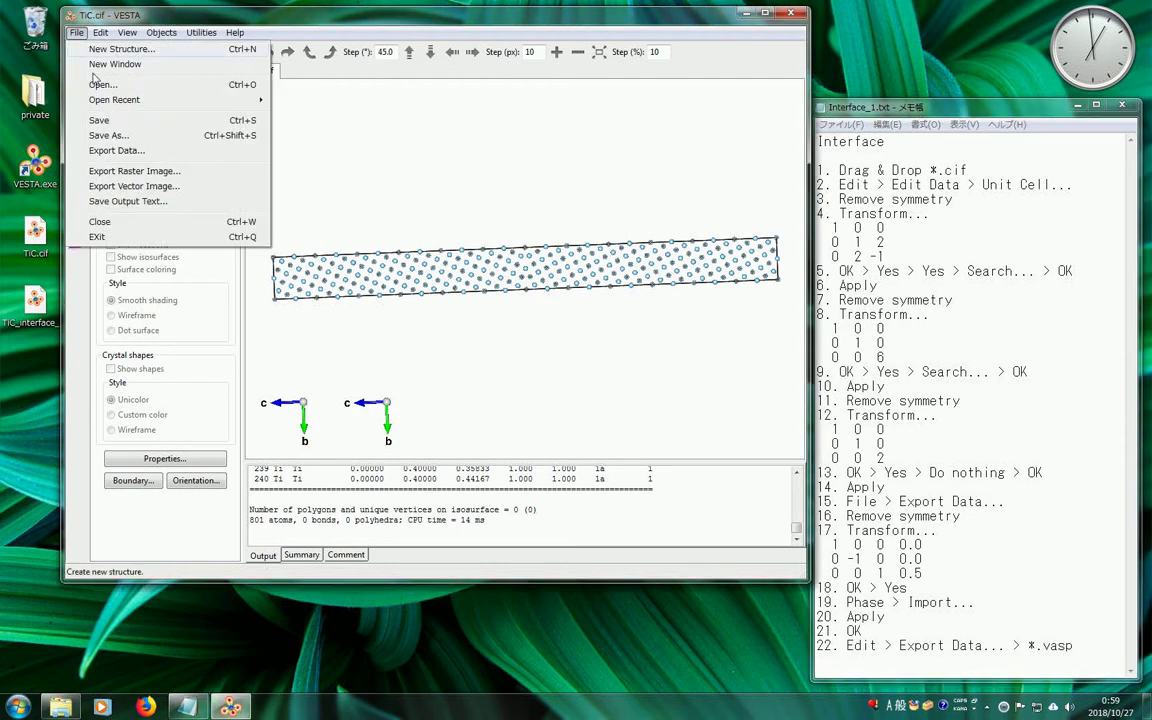
left_click(212, 155)
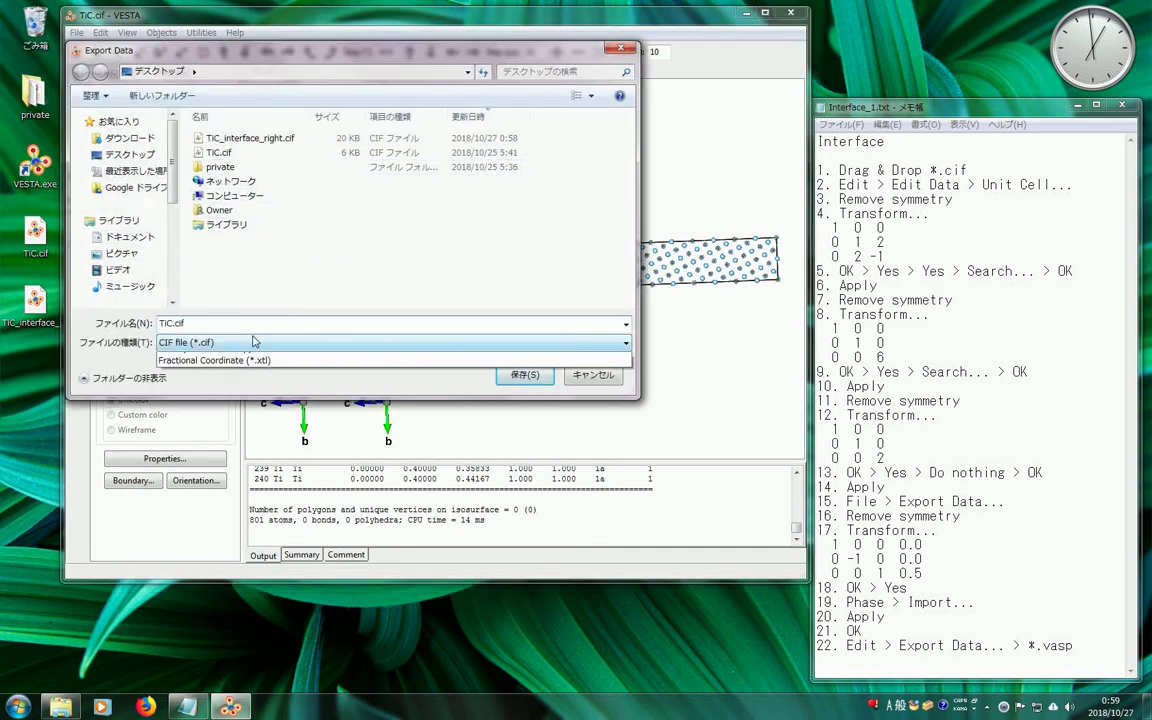
left_click(253, 342)
left_click(258, 510)
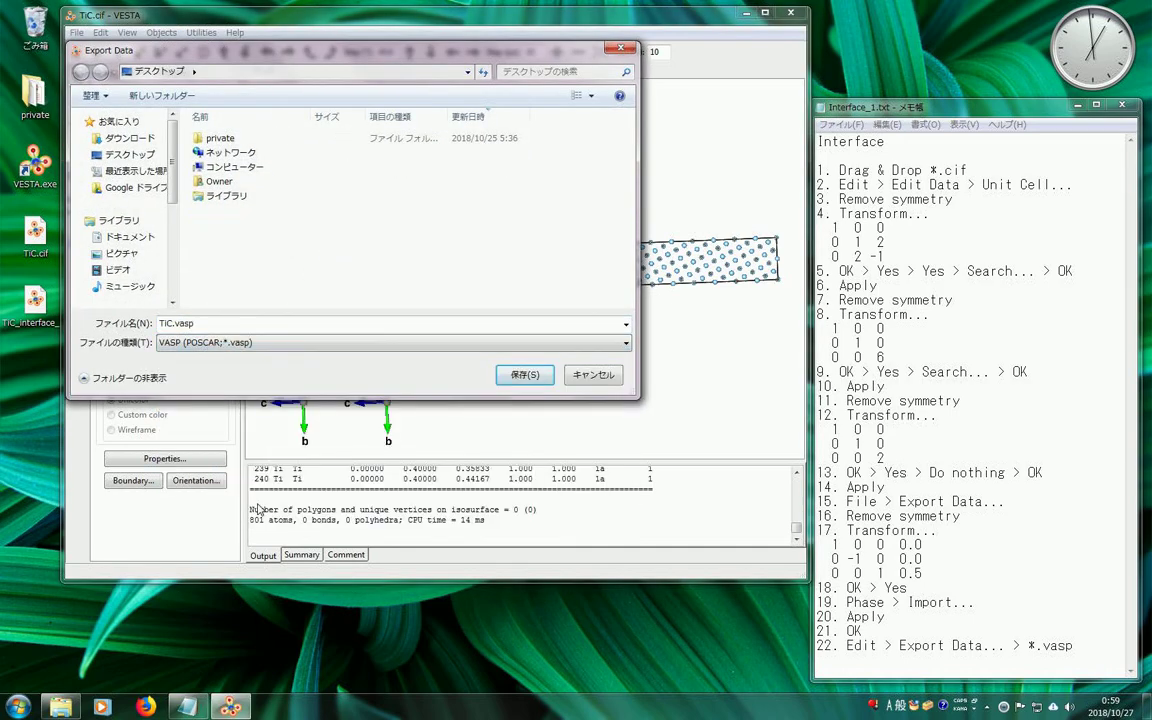
left_click(522, 376)
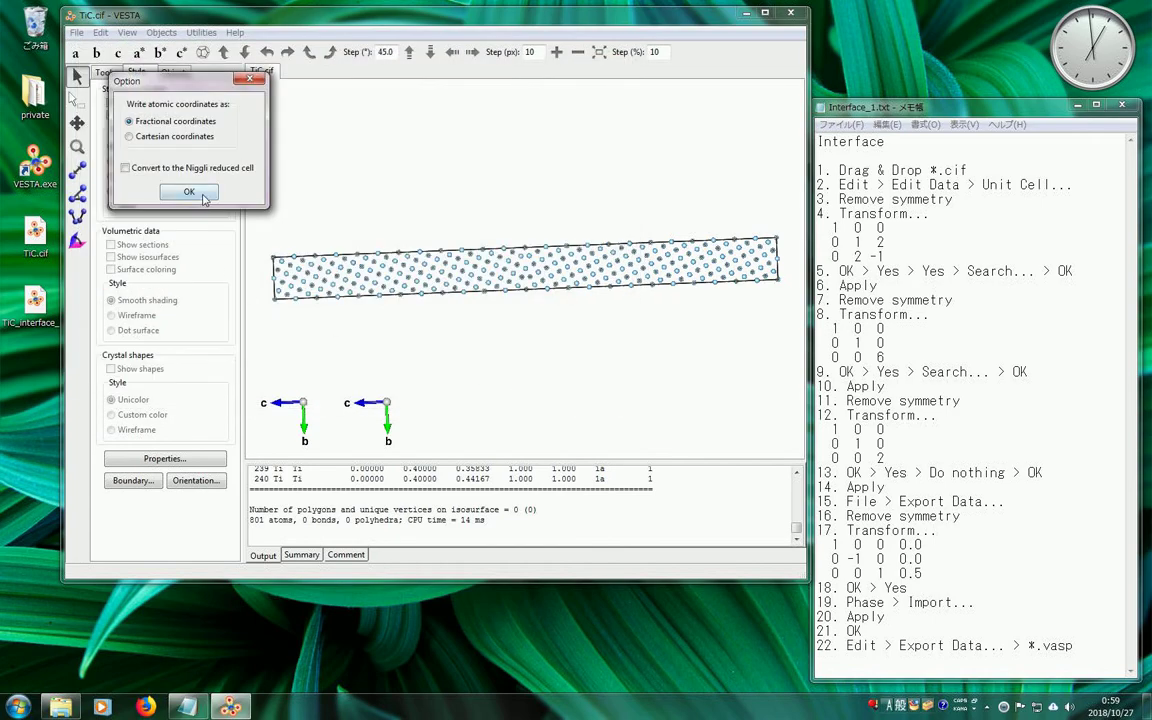
left_click(1088, 641)
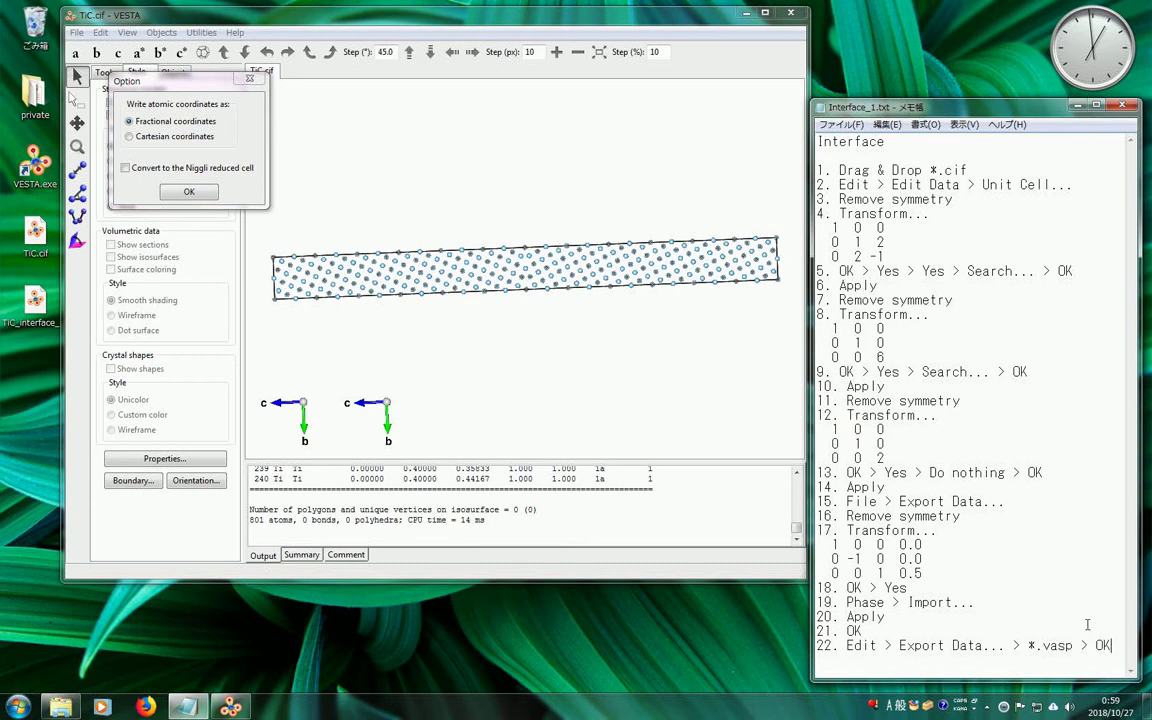
left_click(199, 193)
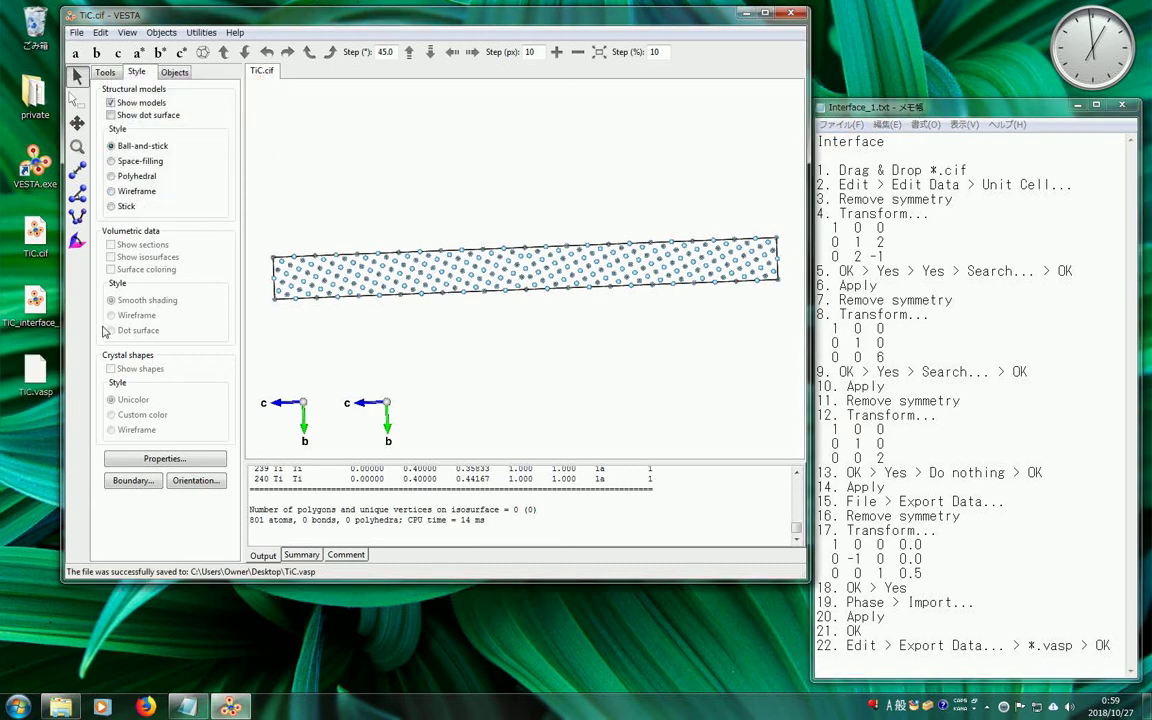
Open the exported TiC.vasp from the desktop alongside the TiC.cif model.
left_click(36, 380)
left_click_drag(36, 380, 604, 314)
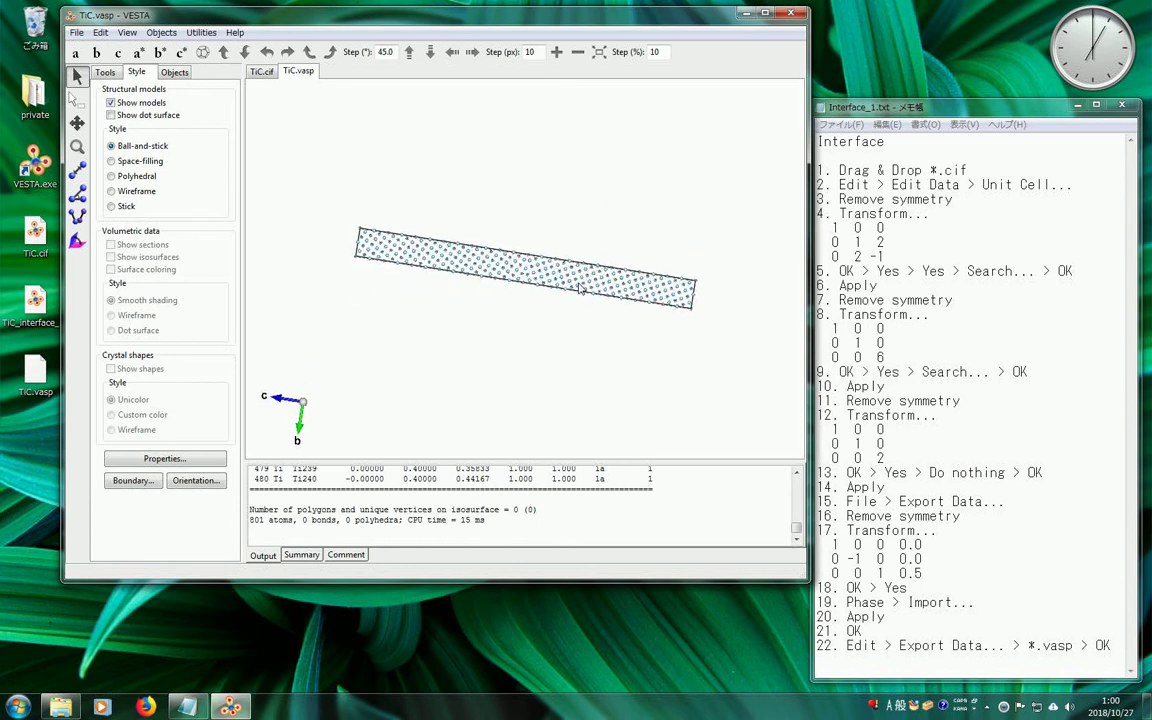
scroll(565, 290, "up", 5)
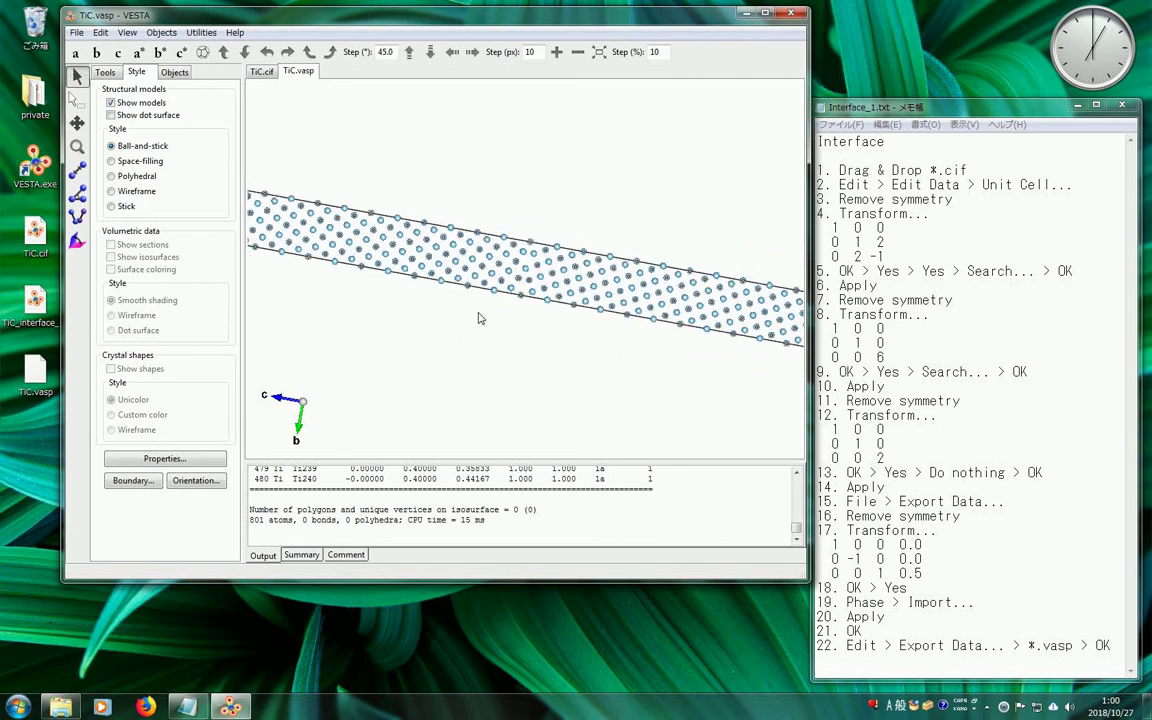
Examine the TiC.vasp model along its crystal axes, rotating it in 45° steps until c runs horizontally and b points down.
left_click(75, 52)
left_click(98, 55)
left_click(134, 55)
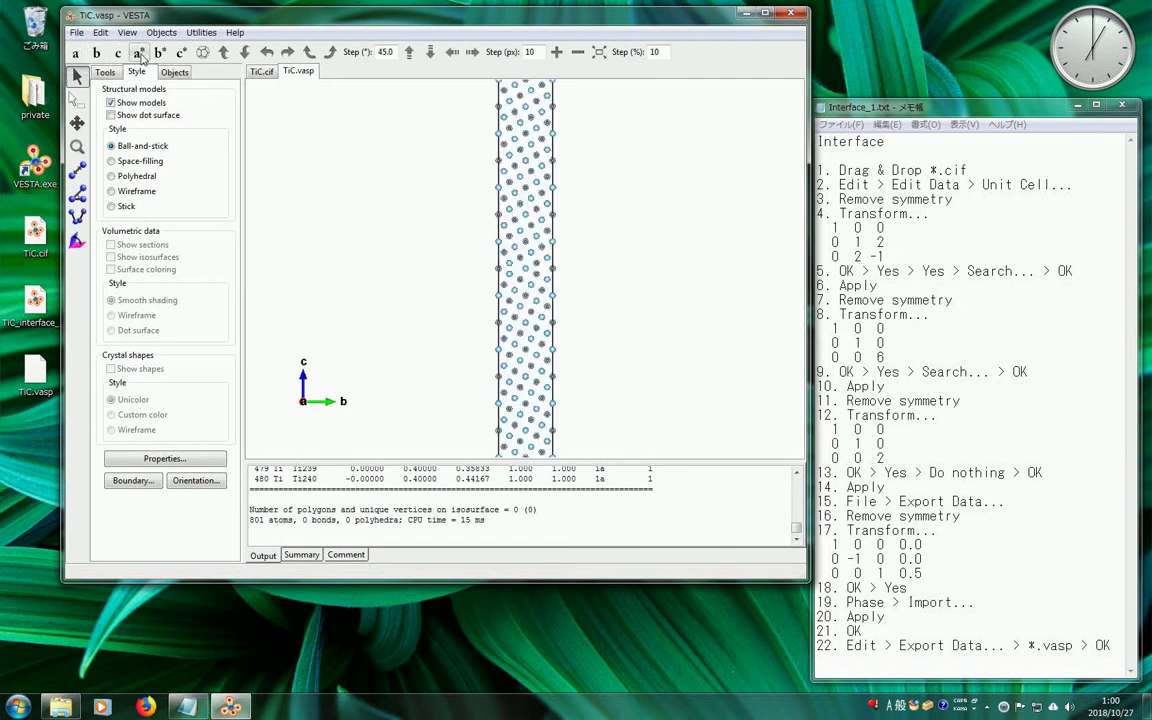
left_click(159, 53)
left_click(181, 53)
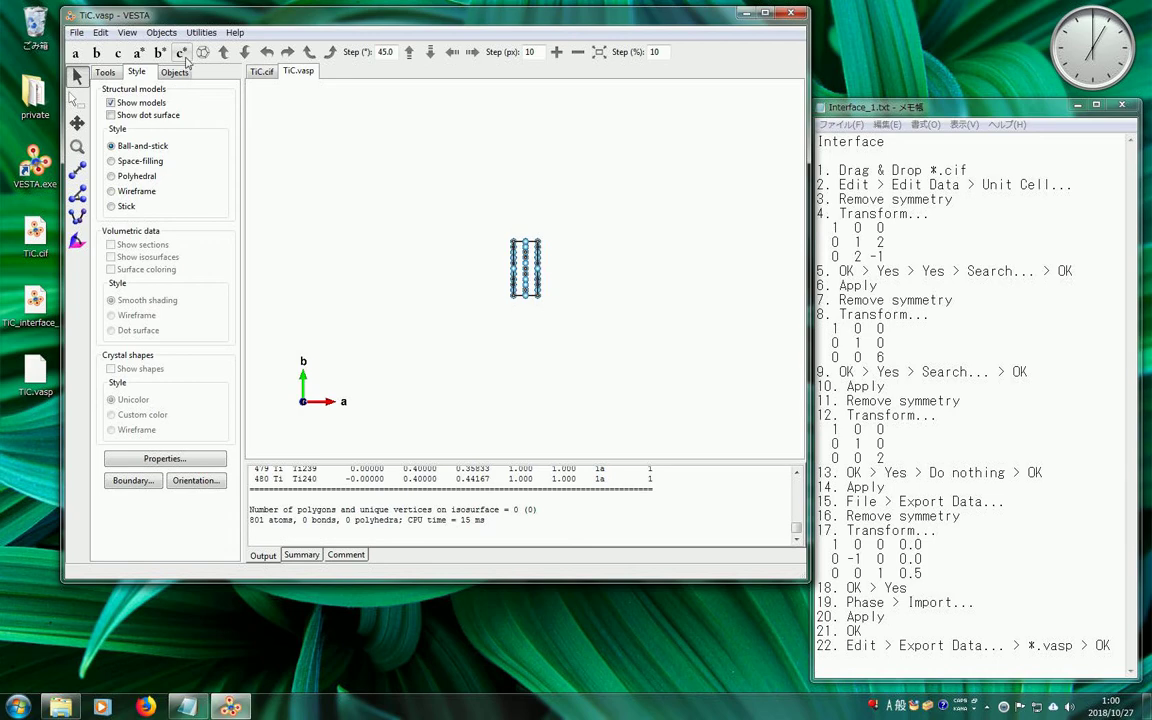
left_click(267, 55)
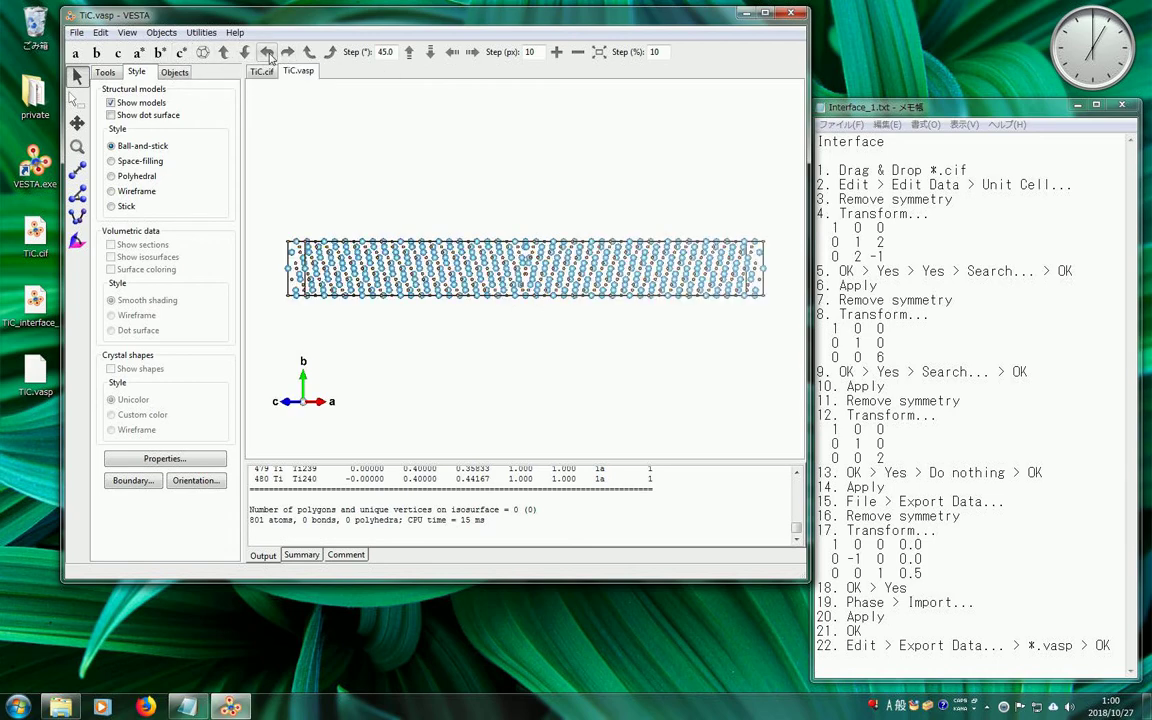
left_click(267, 55)
scroll(419, 227, "down", 2)
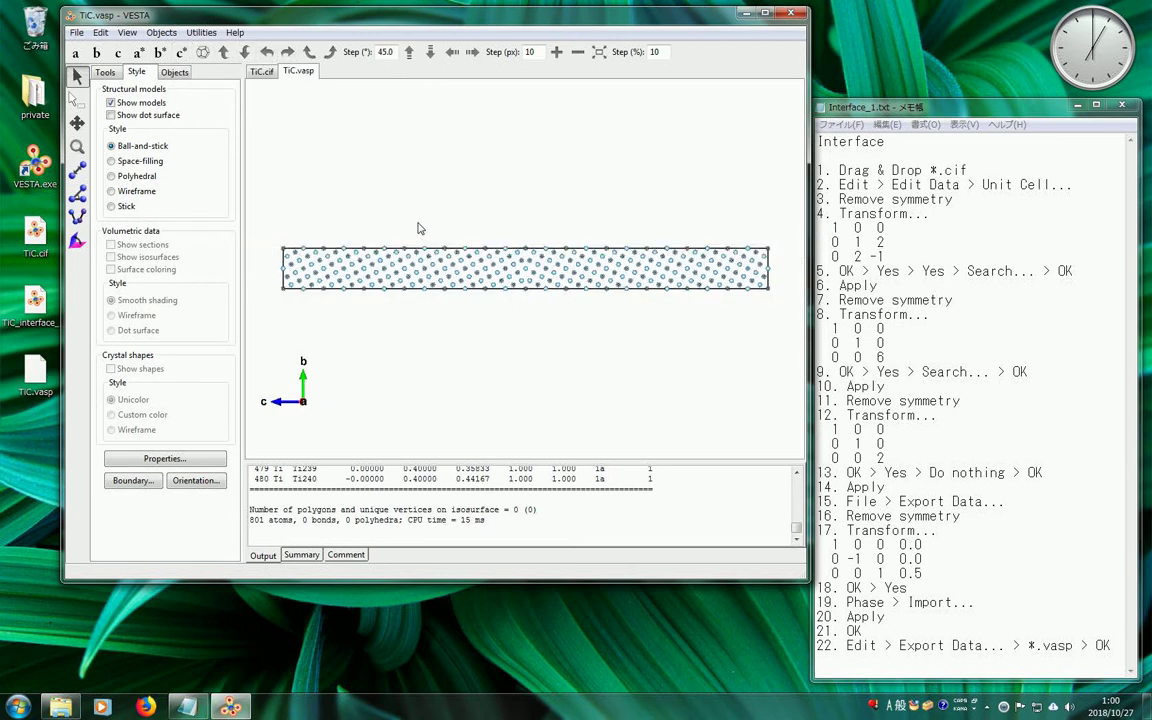
left_click(224, 52)
left_click(224, 52)
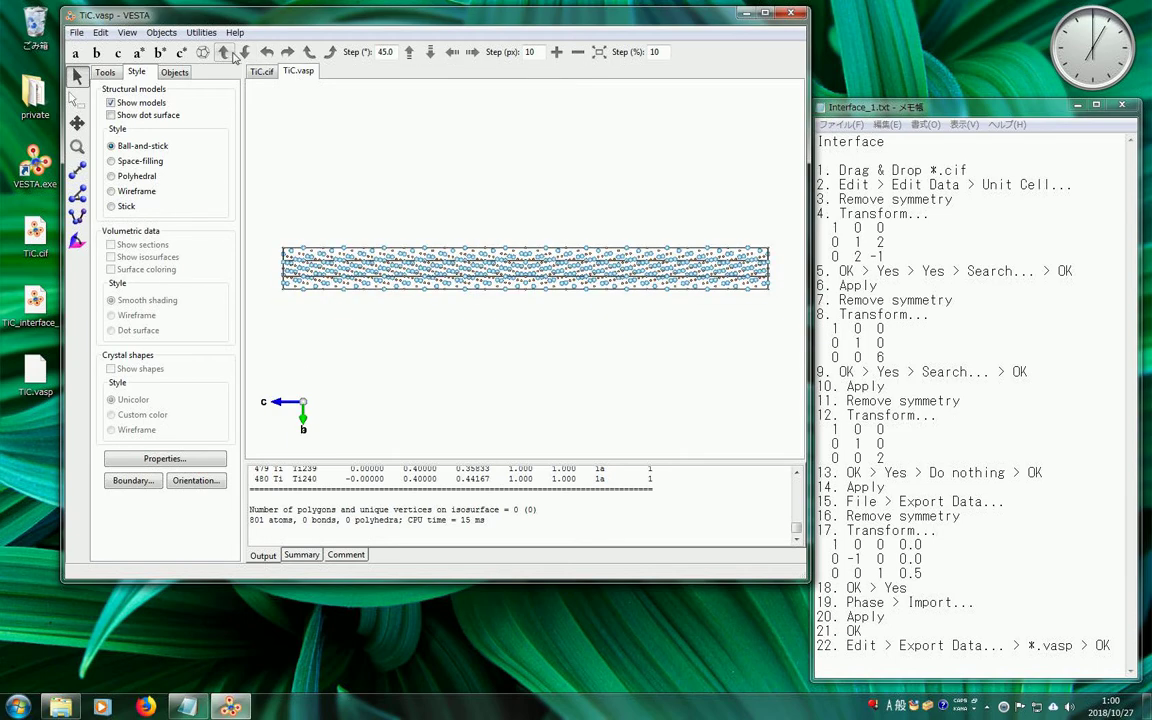
left_click(224, 52)
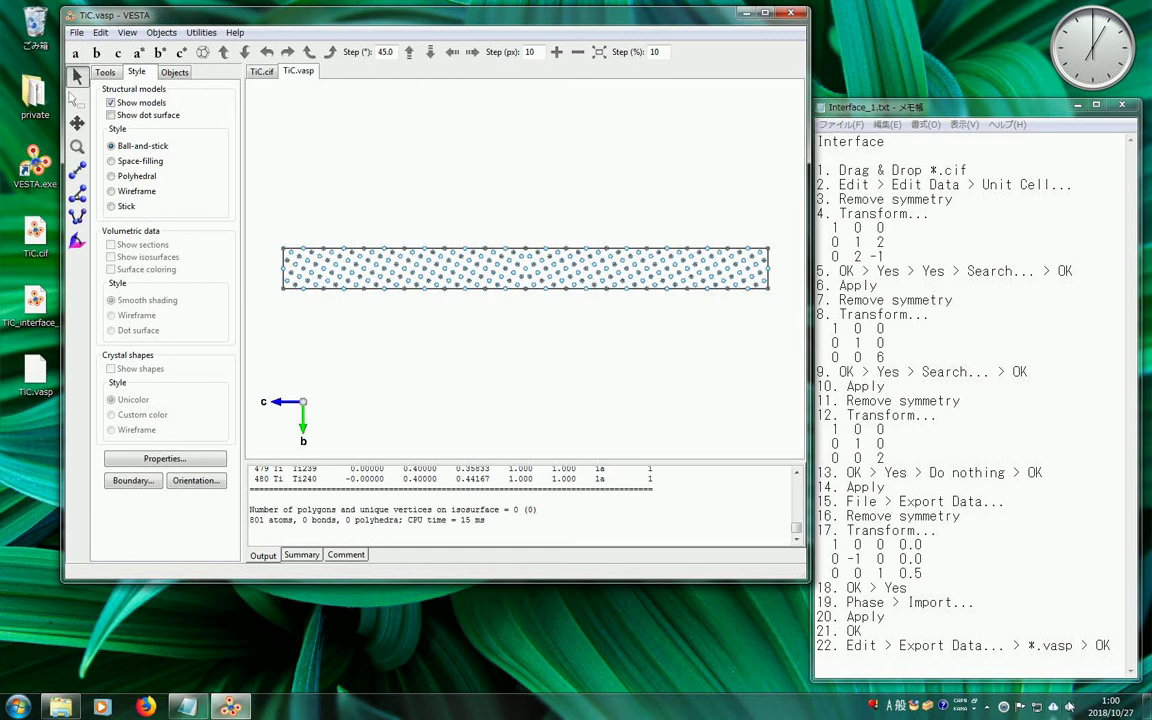
left_click(987, 706)
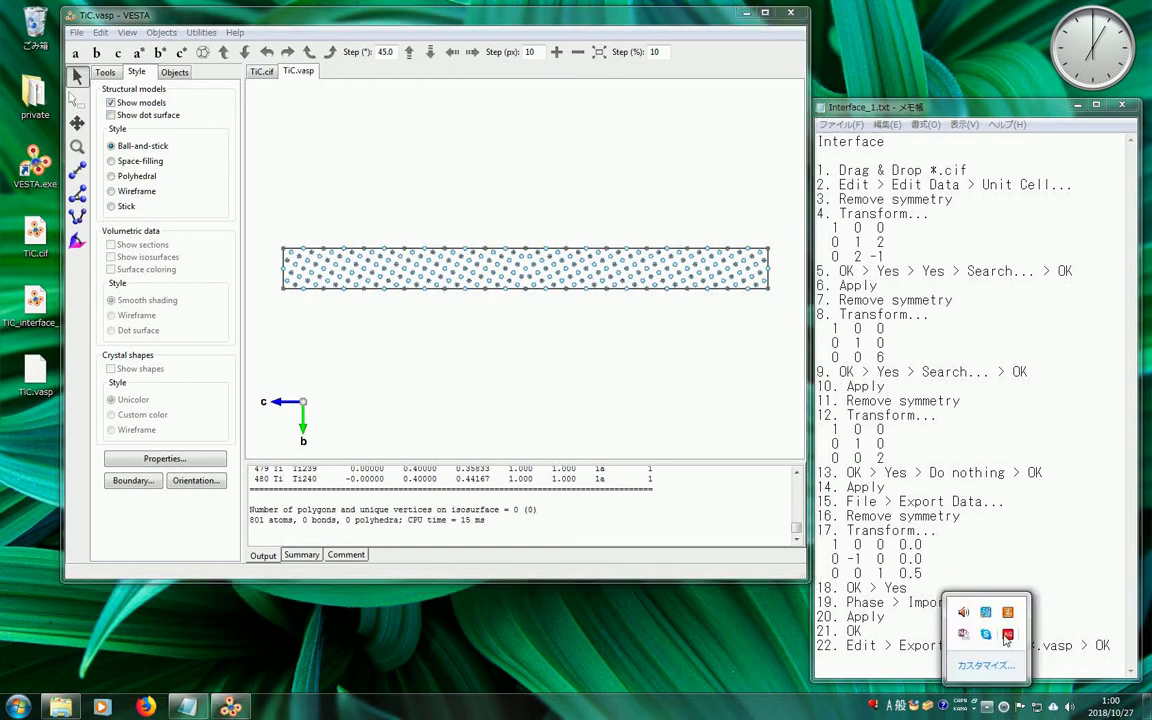
right_click(1007, 637)
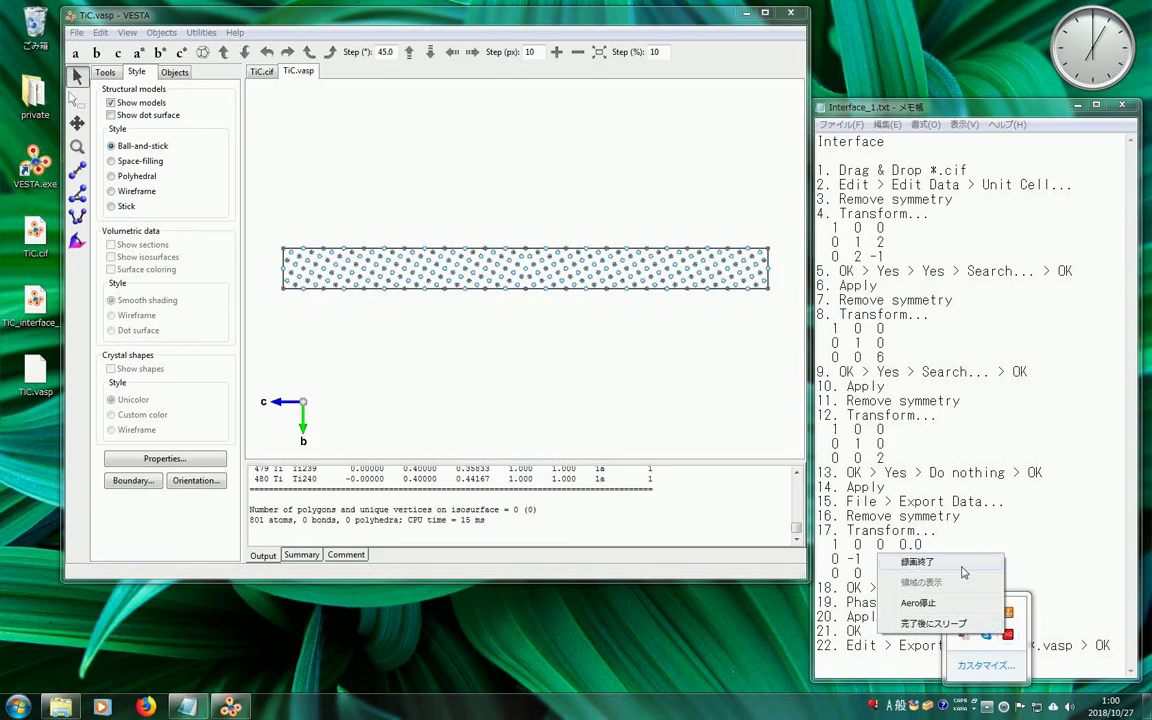